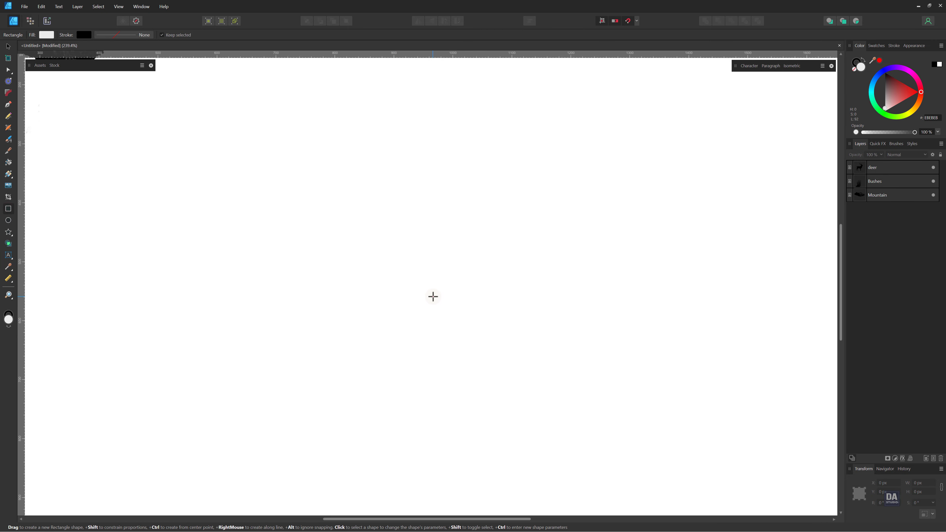
# - Draw a square about 580 px wide and a thin horizontal bar about 468 × 22 px across its lower half
pyautogui.moveTo(433, 297); pyautogui.dragTo(689, 381)
pyautogui.moveTo(447, 311); pyautogui.dragTo(585, 312)
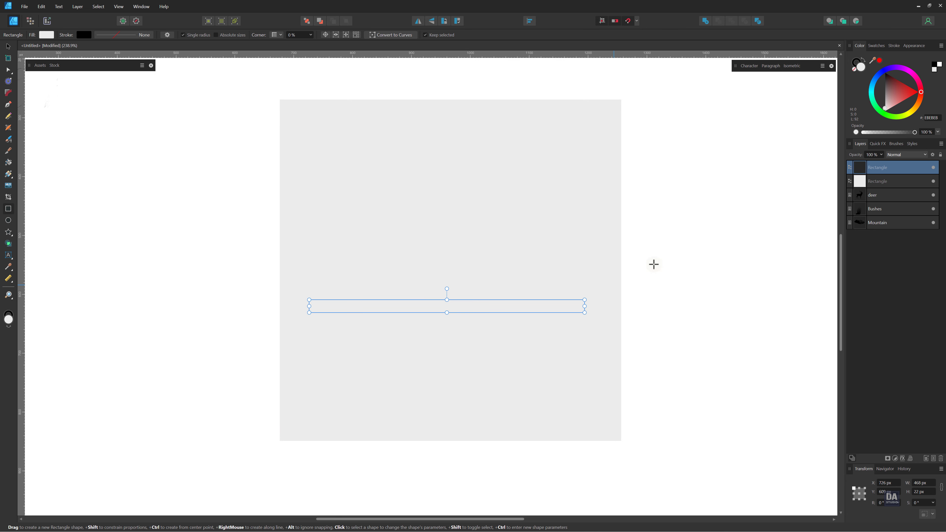
# - Fill the thin bar with black and enlarge it to about 486 × 37 px
pyautogui.moveTo(892, 92); pyautogui.dragTo(877, 76)
pyautogui.press('v')
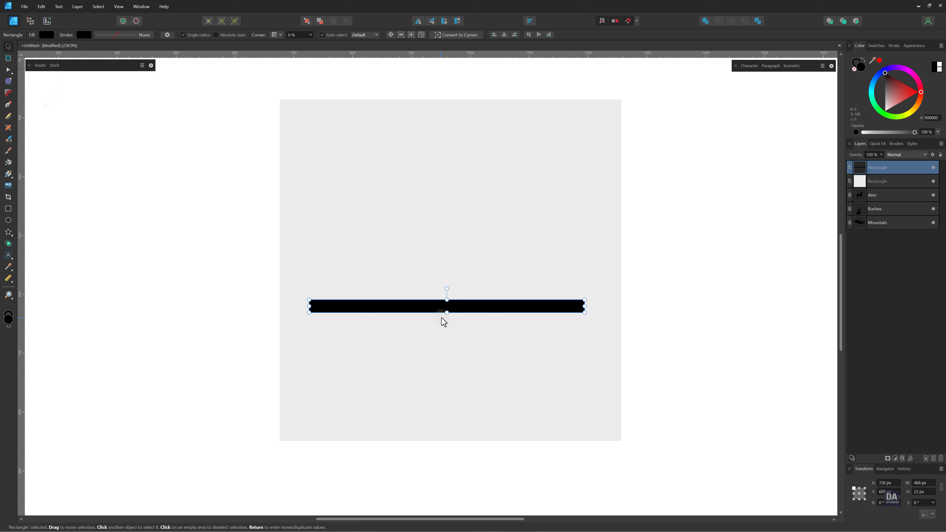
pyautogui.moveTo(446, 300); pyautogui.dragTo(489, 312)
pyautogui.moveTo(584, 307); pyautogui.dragTo(592, 311)
# - Fill the large square with brown 614E42 and centre it horizontally on the artboard
pyautogui.click(609, 321)
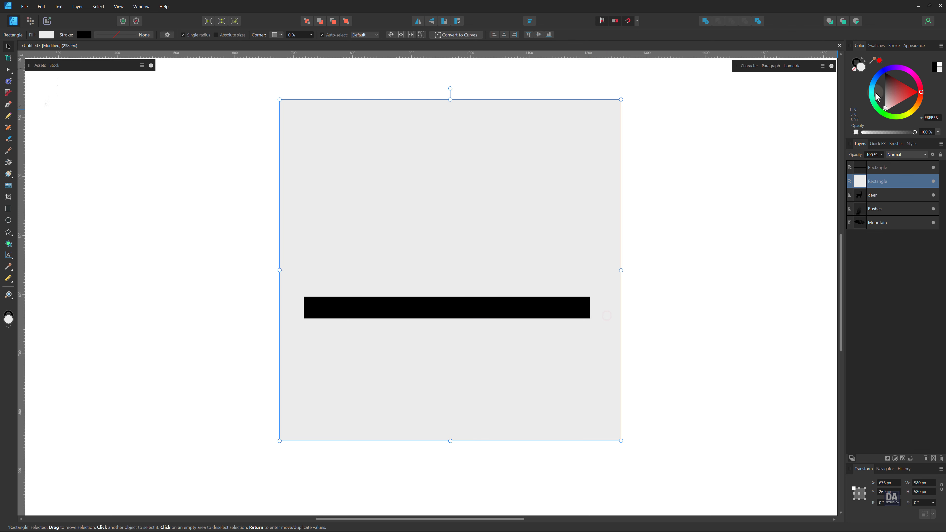
pyautogui.moveTo(893, 84); pyautogui.dragTo(922, 106)
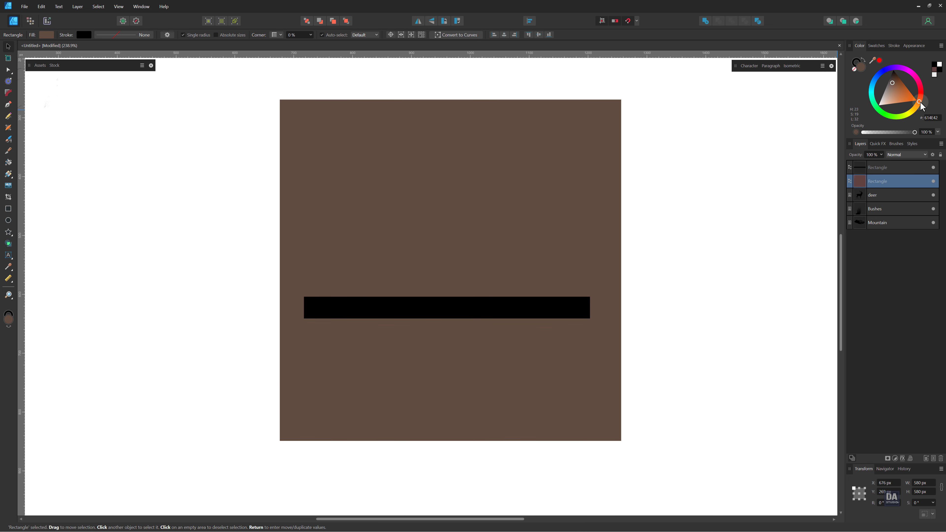
pyautogui.click(564, 307)
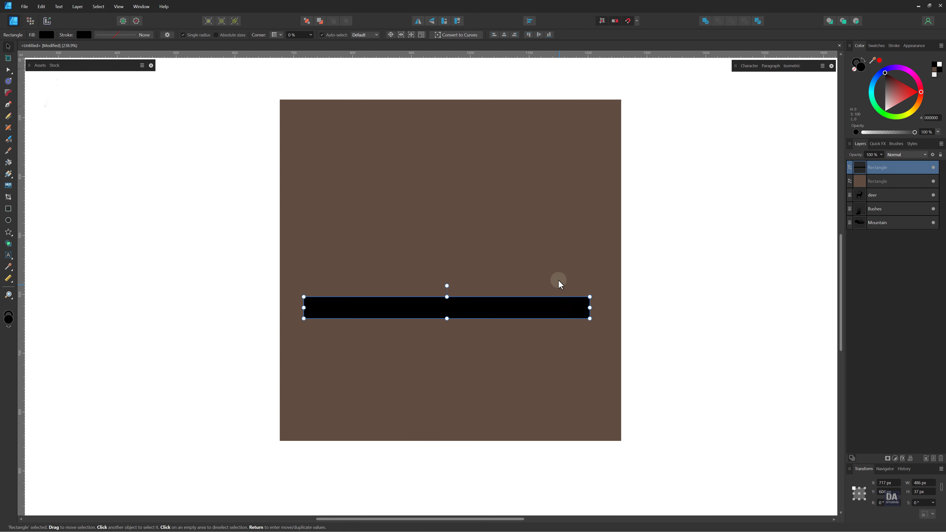
pyautogui.click(558, 266)
pyautogui.click(504, 35)
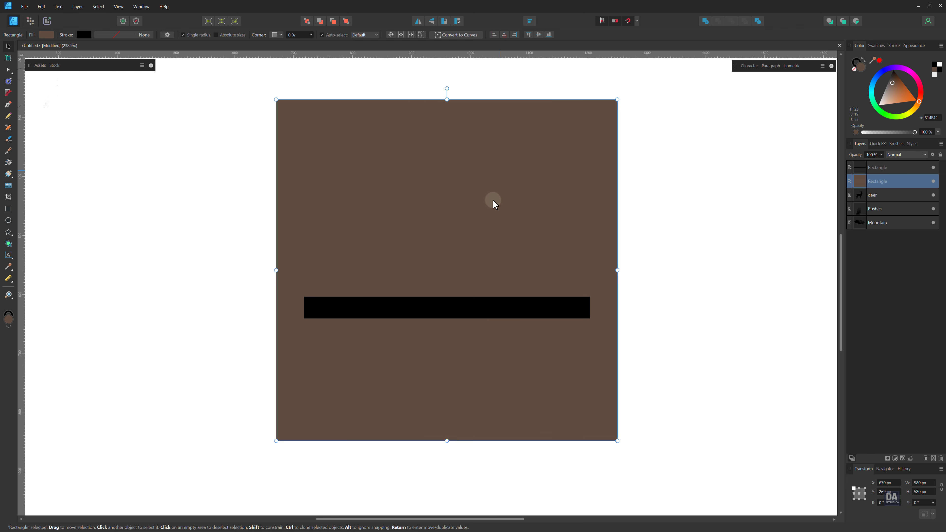
pyautogui.click(483, 306)
pyautogui.click(496, 78)
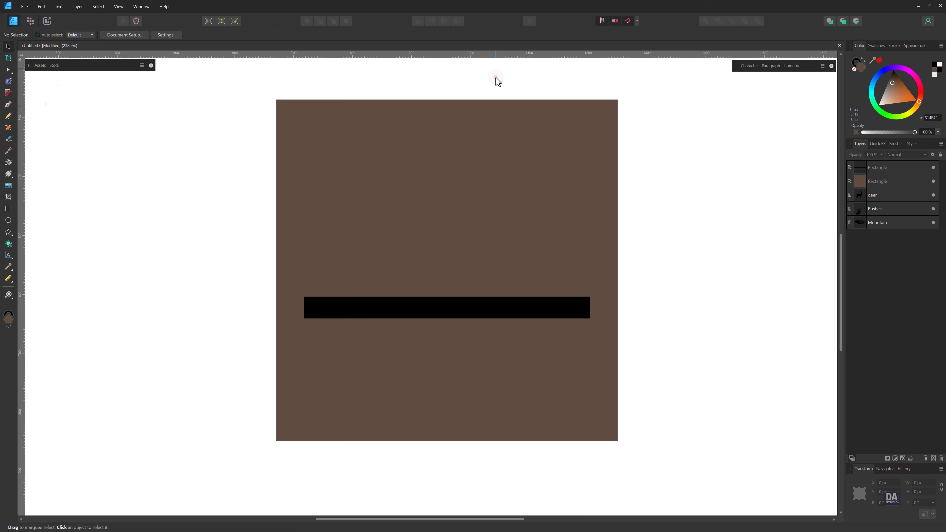
# - Move the deer image onto the black bar and raise its layer to the top of the stack
pyautogui.scroll(-1, 489, 136)
pyautogui.moveTo(408, 139); pyautogui.dragTo(314, 152)
pyautogui.click(83, 93)
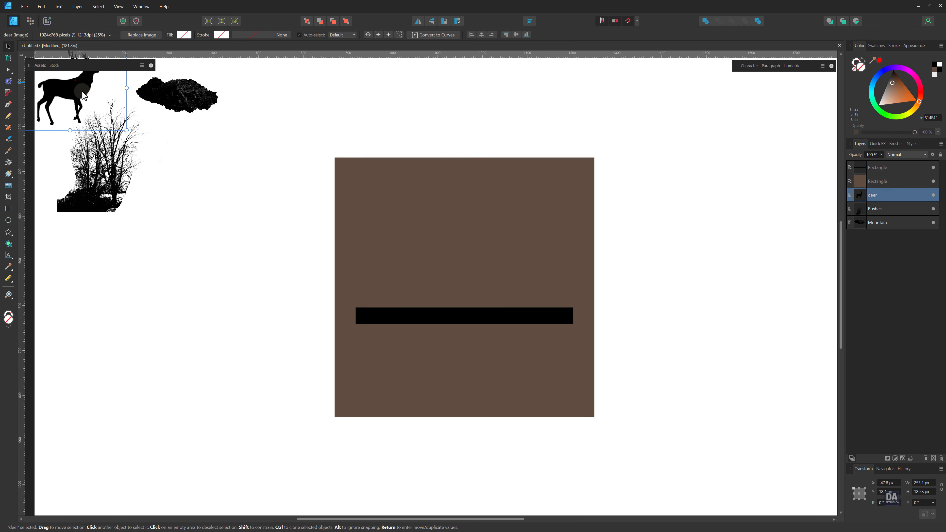
pyautogui.moveTo(78, 95); pyautogui.dragTo(453, 280)
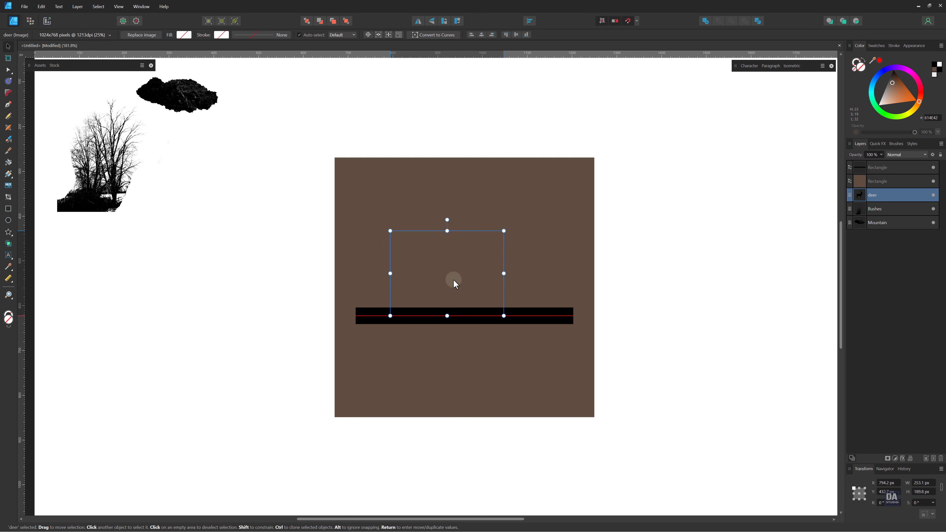
pyautogui.moveTo(899, 196); pyautogui.dragTo(899, 162)
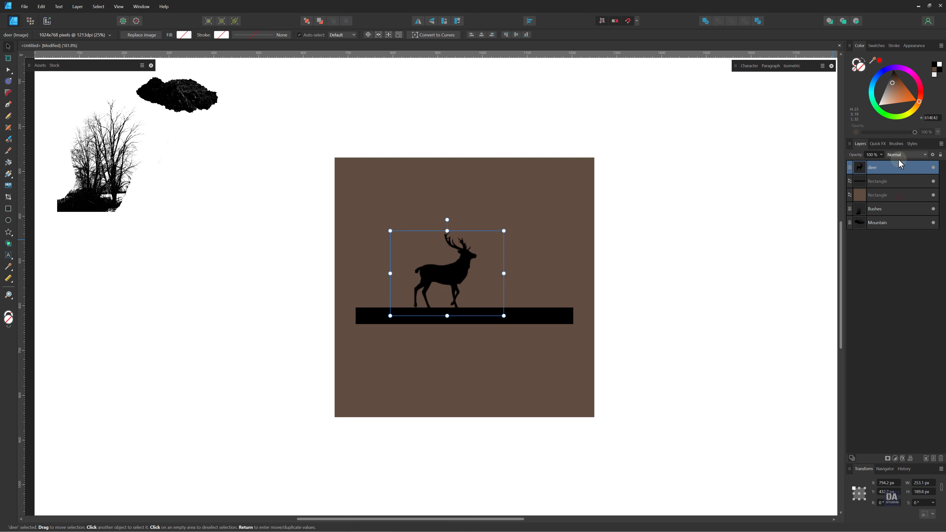
# - Enlarge the deer to about 297 × 223 px and position it standing near the middle of the black bar
pyautogui.moveTo(453, 274); pyautogui.dragTo(480, 271)
pyautogui.moveTo(417, 230); pyautogui.dragTo(395, 222)
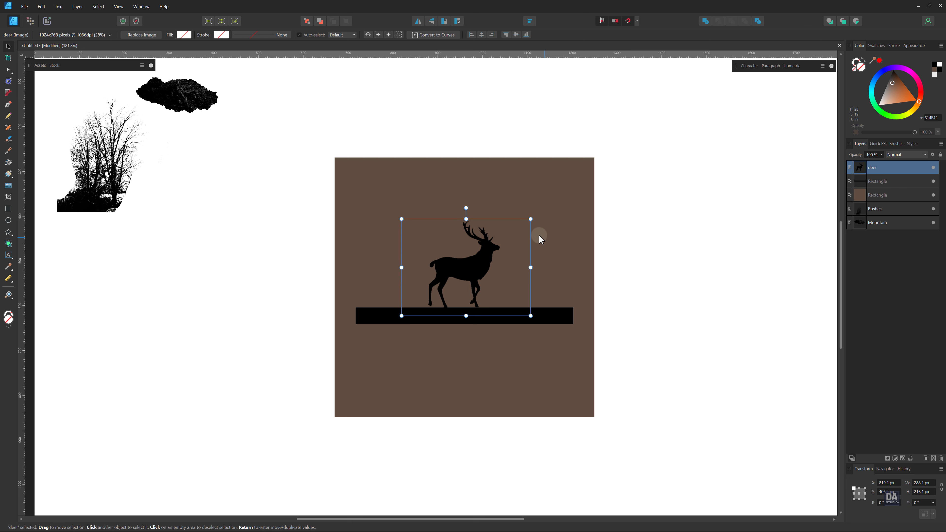
pyautogui.moveTo(530, 220); pyautogui.dragTo(534, 216)
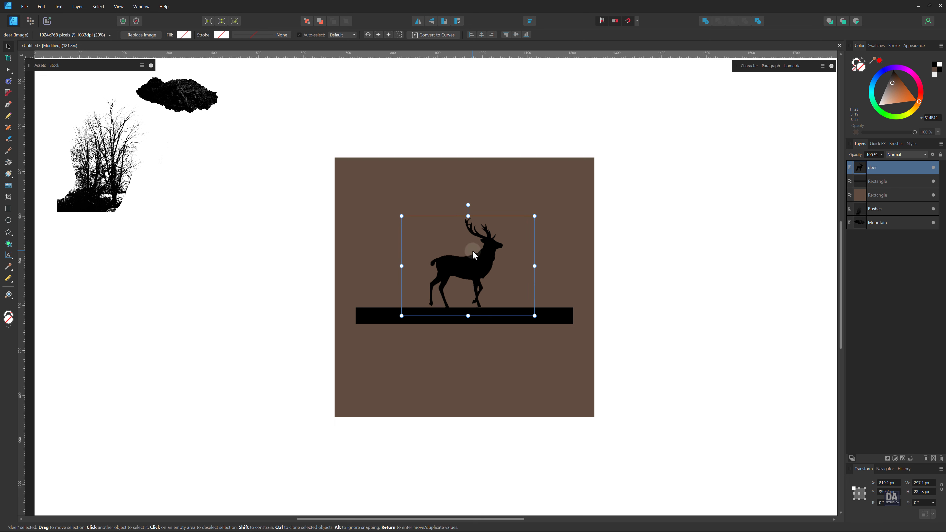
pyautogui.moveTo(472, 251); pyautogui.dragTo(474, 252)
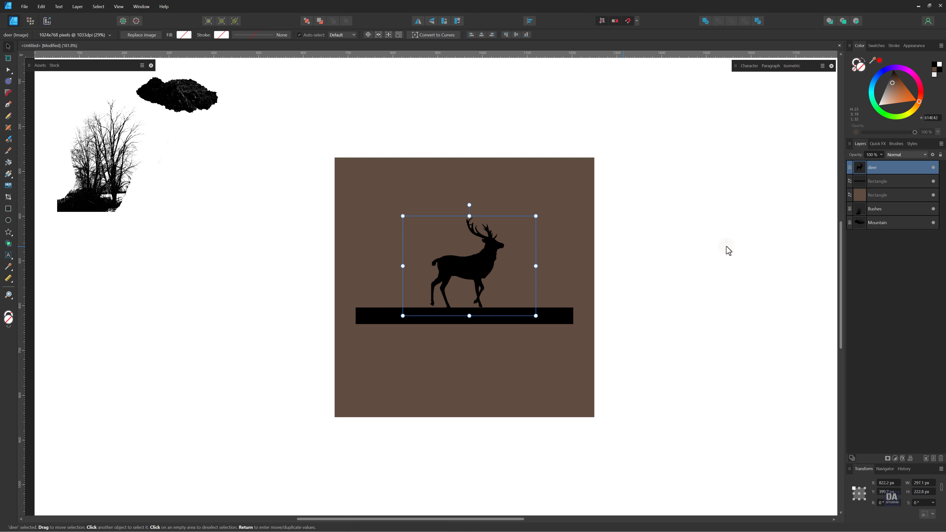
# - Raise the Bushes and Mountain layers to the top of the stack and move both images to the brown square's right edge
pyautogui.click(879, 224)
pyautogui.keyDown('shift'); pyautogui.click(883, 211); pyautogui.keyUp('shift')
pyautogui.moveTo(883, 211); pyautogui.dragTo(903, 163)
pyautogui.moveTo(103, 160); pyautogui.dragTo(589, 292)
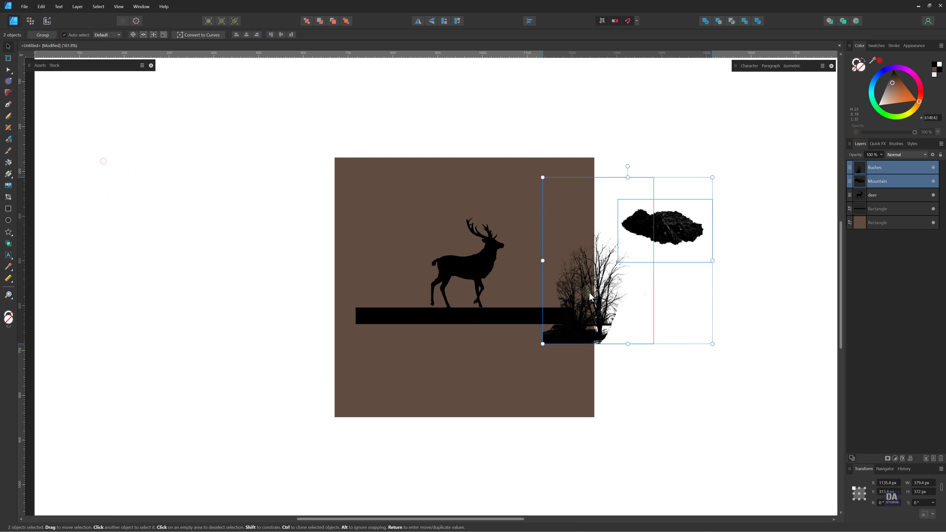
# - Move the Mountain image to the deer's feet and enlarge it to about 342 × 228 px
pyautogui.press('z')
pyautogui.moveTo(492, 280); pyautogui.dragTo(621, 271)
pyautogui.press('v')
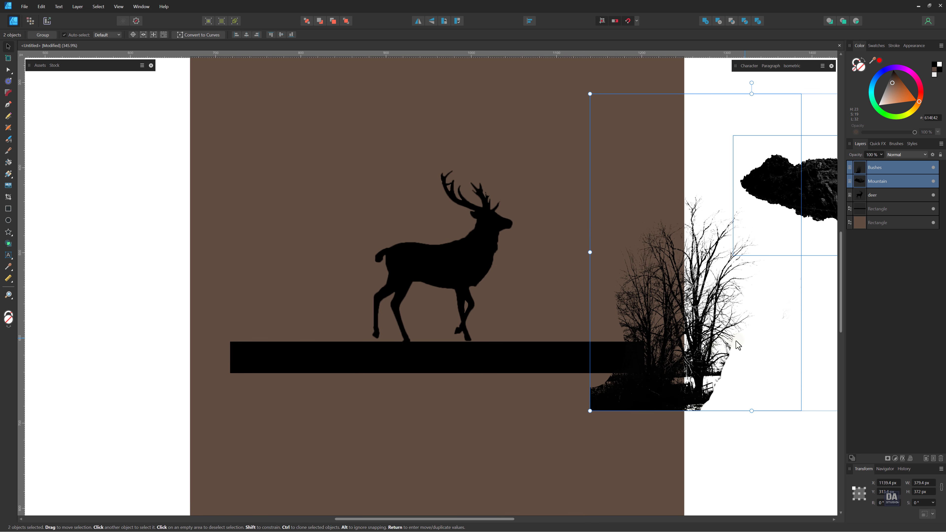
pyautogui.click(813, 224)
pyautogui.moveTo(813, 224); pyautogui.dragTo(441, 347)
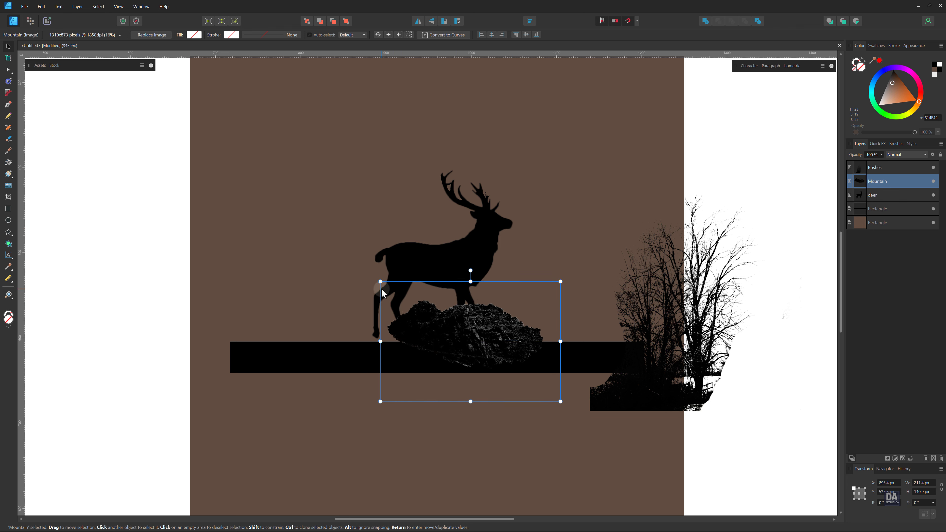
pyautogui.moveTo(380, 282); pyautogui.dragTo(326, 252)
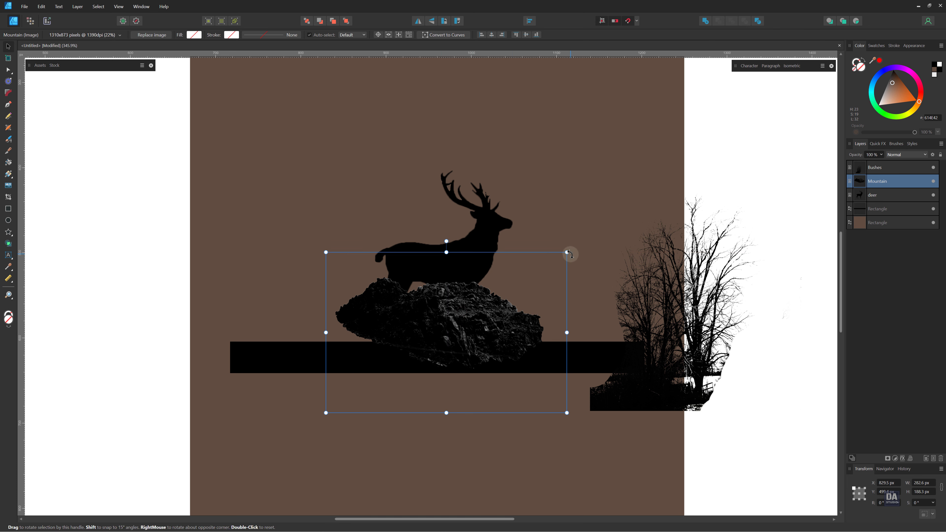
pyautogui.moveTo(567, 252); pyautogui.dragTo(617, 219)
# - Send the Mountain image behind the deer and move it down to just below the black bar
pyautogui.moveTo(494, 311); pyautogui.dragTo(499, 345)
pyautogui.hotkey('ctrl', '[')
pyautogui.moveTo(424, 359); pyautogui.dragTo(362, 433)
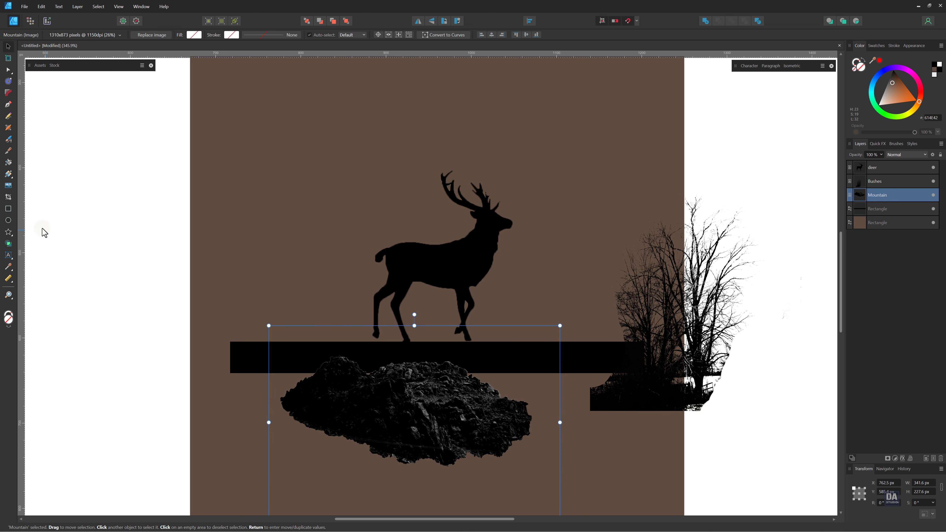
# - Draw a rectangle about 334 × 92 px and place it over the upper part of the Mountain image
pyautogui.click(9, 209)
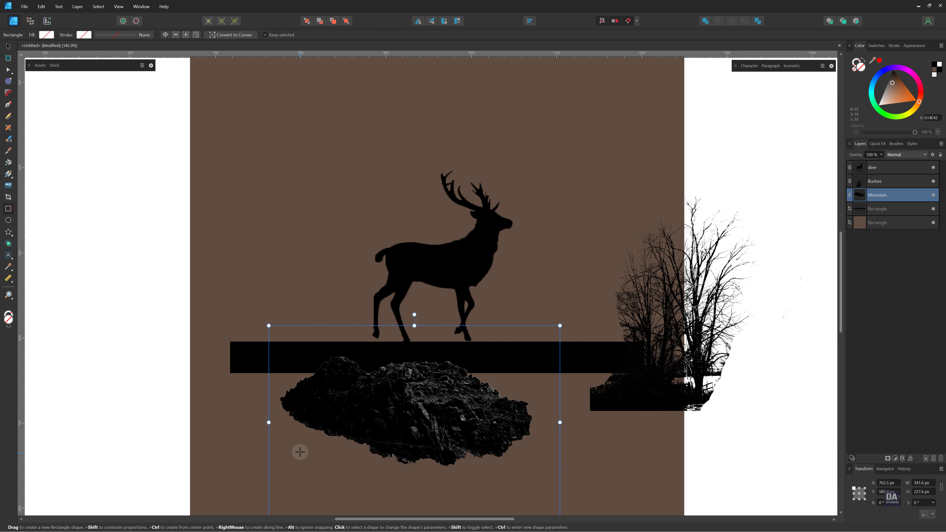
pyautogui.moveTo(275, 411); pyautogui.dragTo(559, 489)
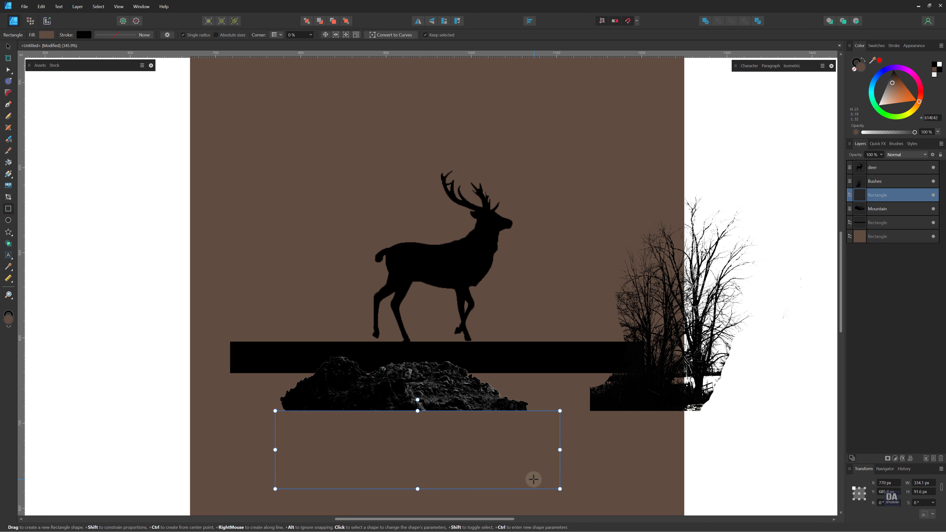
pyautogui.press('v')
pyautogui.moveTo(475, 461); pyautogui.dragTo(452, 370)
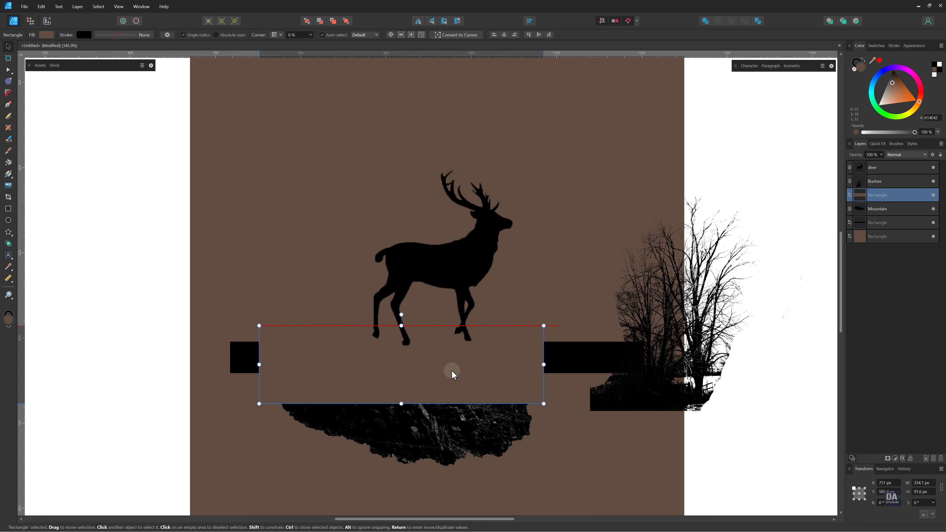
# - Apply the rectangle as a mask to the Mountain layer, keeping only the upper part of the rock
pyautogui.keyDown('shift'); pyautogui.click(451, 425); pyautogui.keyUp('shift')
pyautogui.click(516, 395)
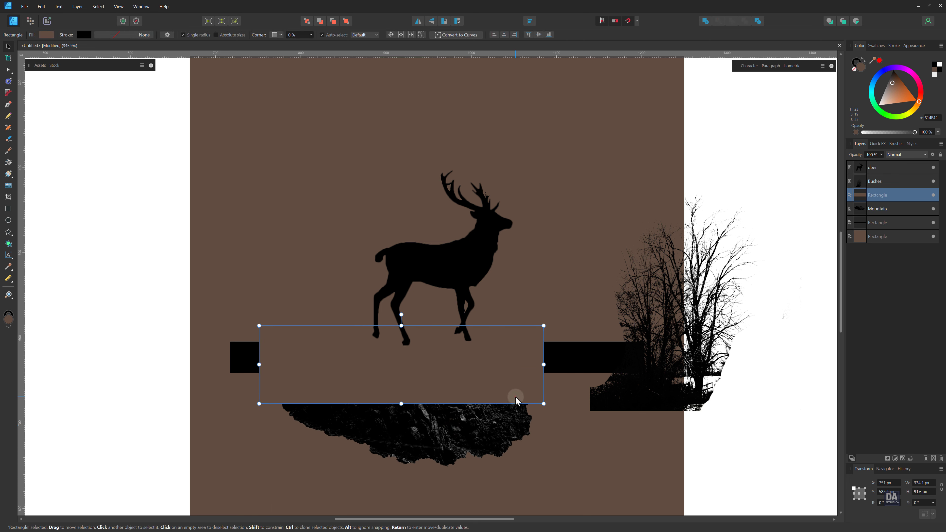
pyautogui.moveTo(861, 192); pyautogui.dragTo(861, 210)
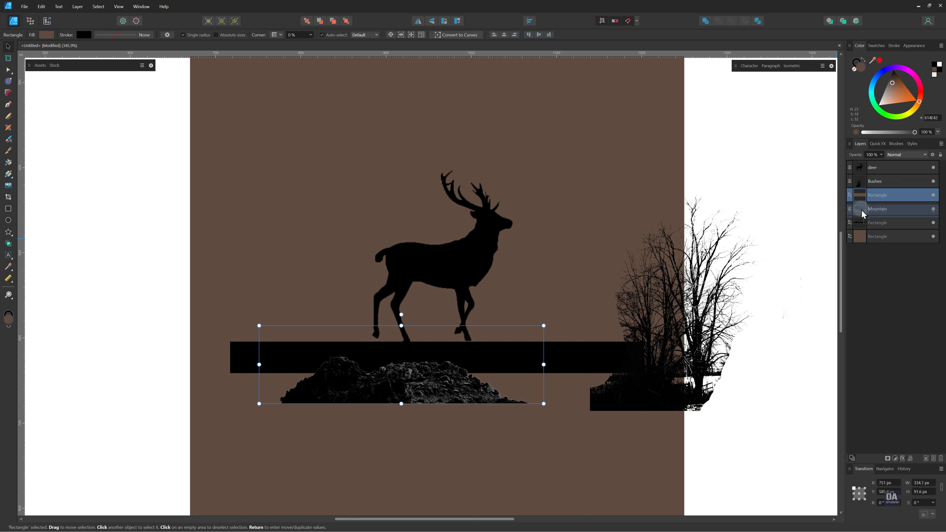
pyautogui.click(802, 275)
# - Place the masked mountain on top of the black bar behind the deer and scale it to about 368 × 105 px
pyautogui.click(456, 410)
pyautogui.moveTo(439, 390); pyautogui.dragTo(476, 329)
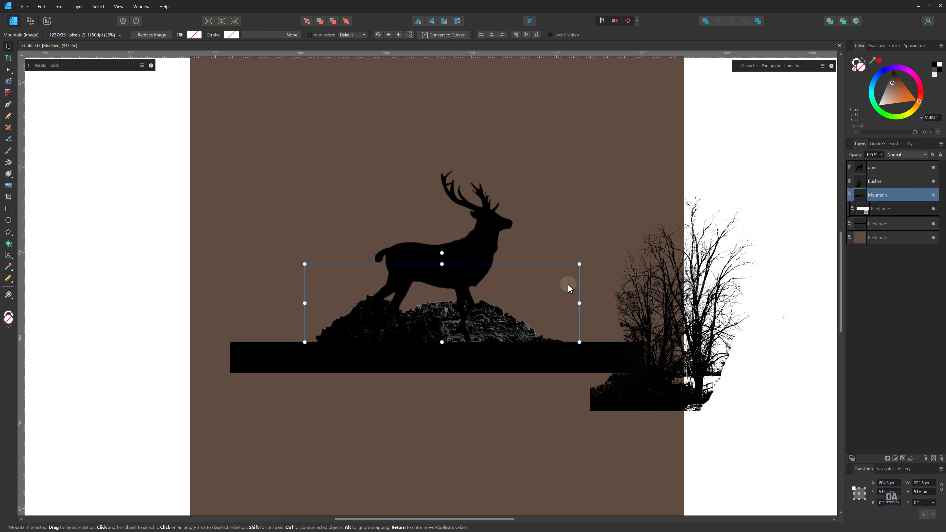
pyautogui.moveTo(579, 264); pyautogui.dragTo(628, 226)
pyautogui.moveTo(532, 304)
pyautogui.mouseDown()
pyautogui.moveTo(515, 304)
pyautogui.moveTo(520, 313)
pyautogui.mouseUp()
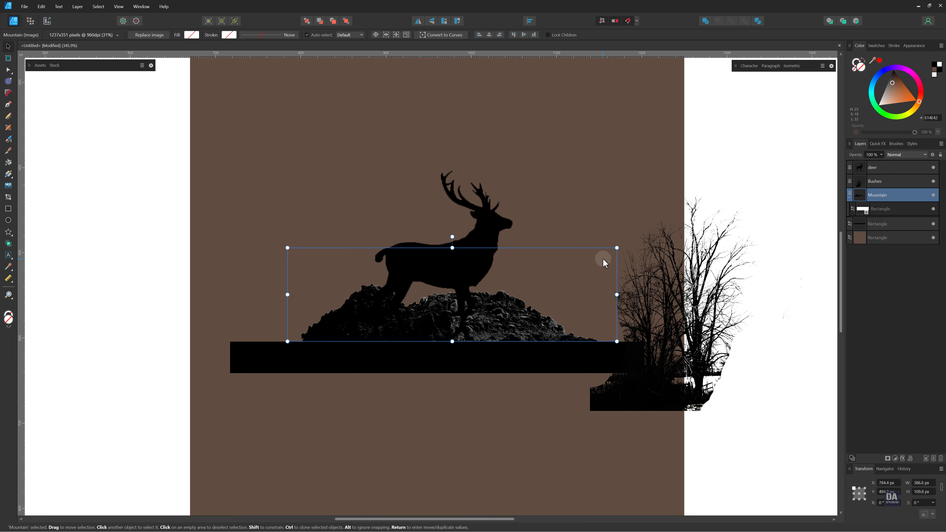
pyautogui.moveTo(617, 248); pyautogui.dragTo(601, 253)
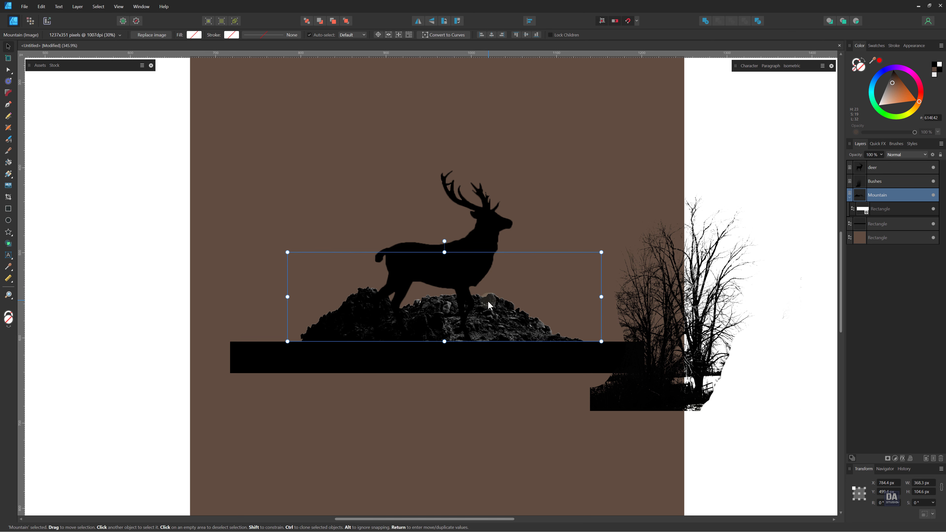
# - Shift the deer about 20 px to the right and bring the black bar to the top of the layer stack
pyautogui.click(482, 315)
pyautogui.moveTo(459, 269); pyautogui.dragTo(474, 271)
pyautogui.click(896, 224)
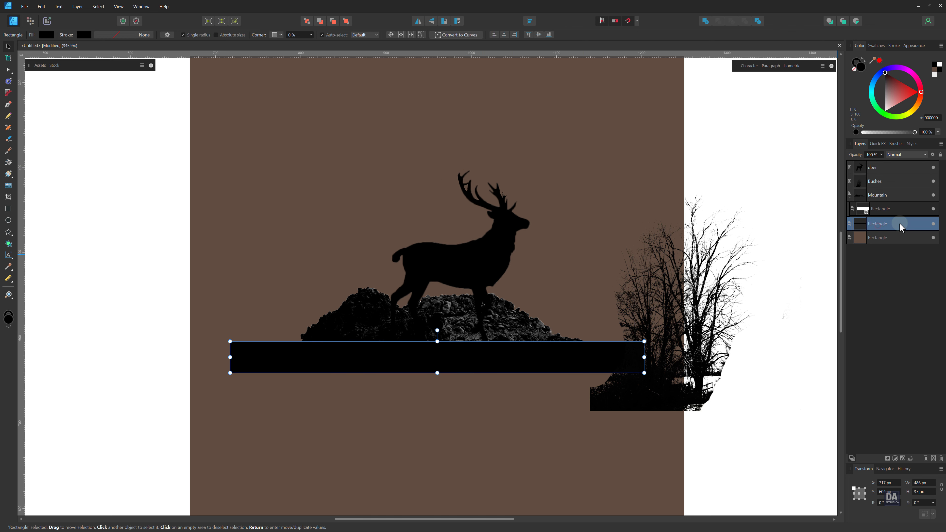
pyautogui.hotkey('ctrl', 'shift', ']')
pyautogui.click(458, 272)
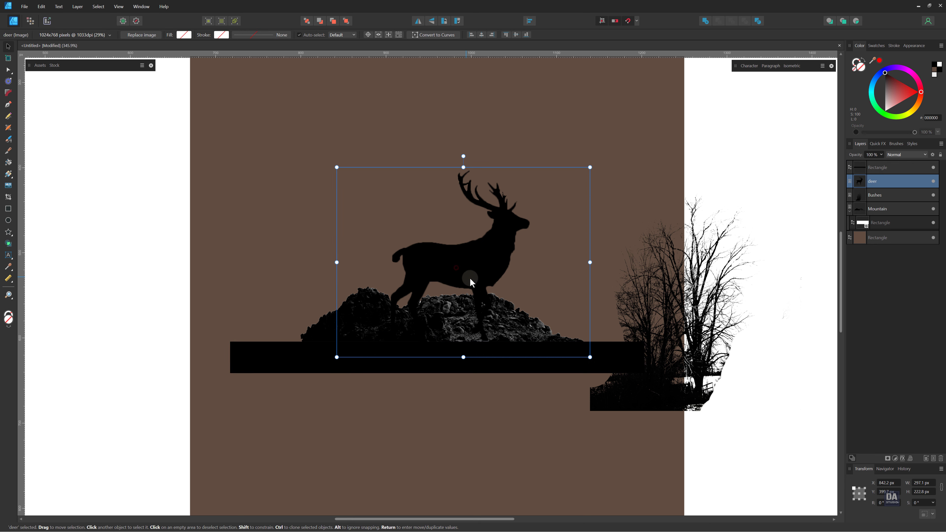
# - Duplicate the masked mountain toward the bar's left end and scale the copy to about 320 × 91 px
pyautogui.click(308, 328)
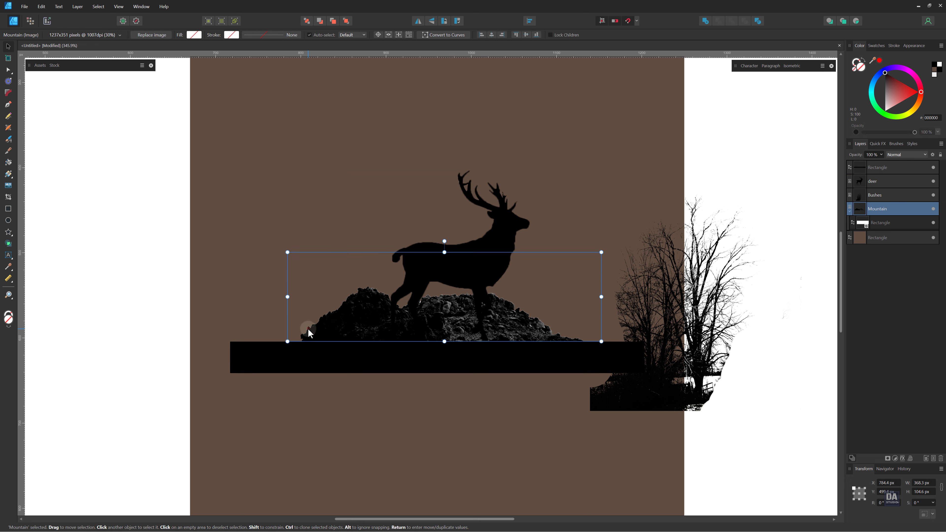
pyautogui.moveTo(323, 328); pyautogui.dragTo(264, 334)
pyautogui.hotkey('ctrl', 'j')
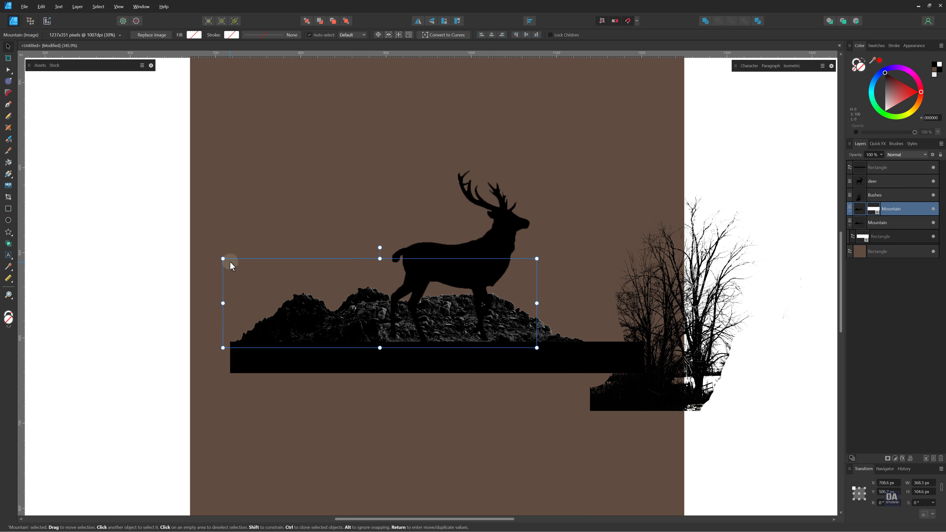
pyautogui.moveTo(224, 258); pyautogui.dragTo(264, 269)
pyautogui.moveTo(328, 338); pyautogui.dragTo(282, 341)
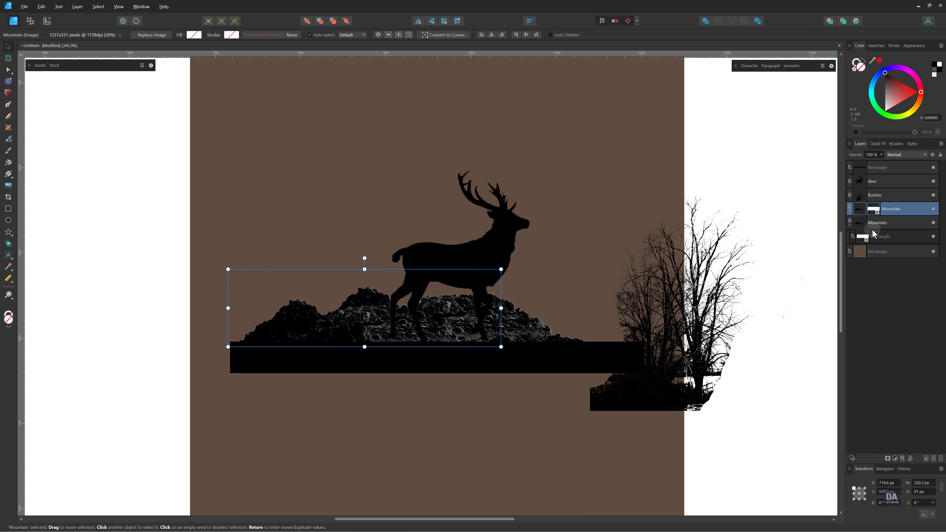
# - Move the mountain copy behind the original and shrink it to about 239 × 68 px, resting on the bar's left end
pyautogui.moveTo(917, 214); pyautogui.dragTo(911, 243)
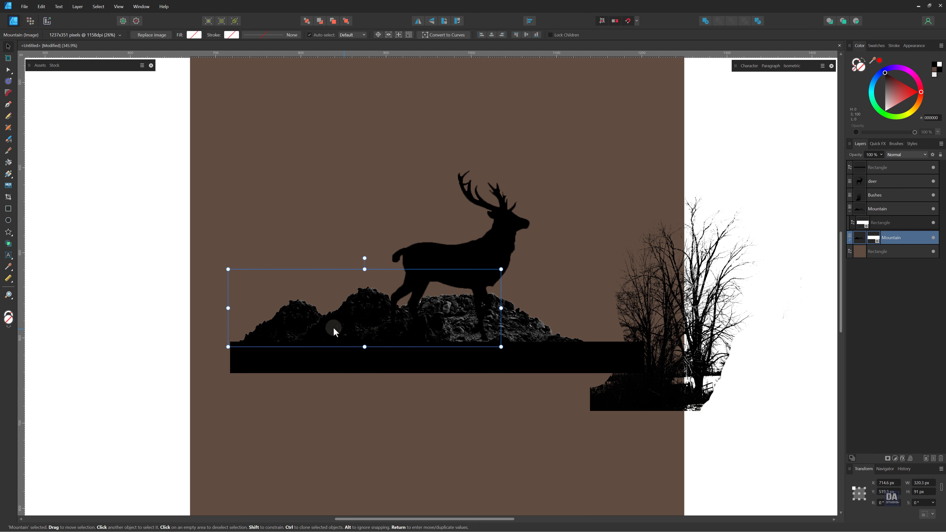
pyautogui.moveTo(294, 322); pyautogui.dragTo(286, 322)
pyautogui.moveTo(220, 268); pyautogui.dragTo(247, 312)
pyautogui.moveTo(455, 277); pyautogui.dragTo(428, 276)
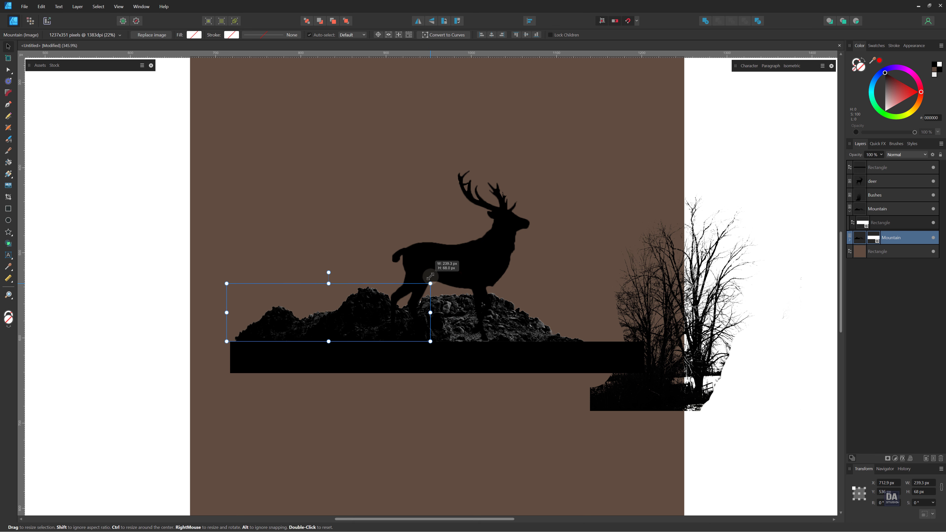
# - Nudge the larger mountain slightly right and down onto the black bar, and shift both mountains together a little to the right
pyautogui.click(542, 330)
pyautogui.moveTo(545, 331); pyautogui.dragTo(542, 331)
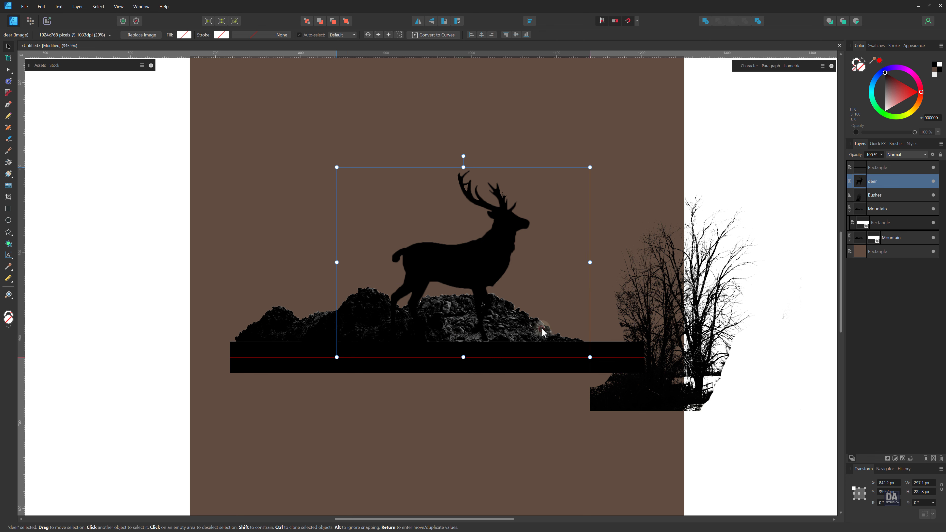
pyautogui.click(897, 212)
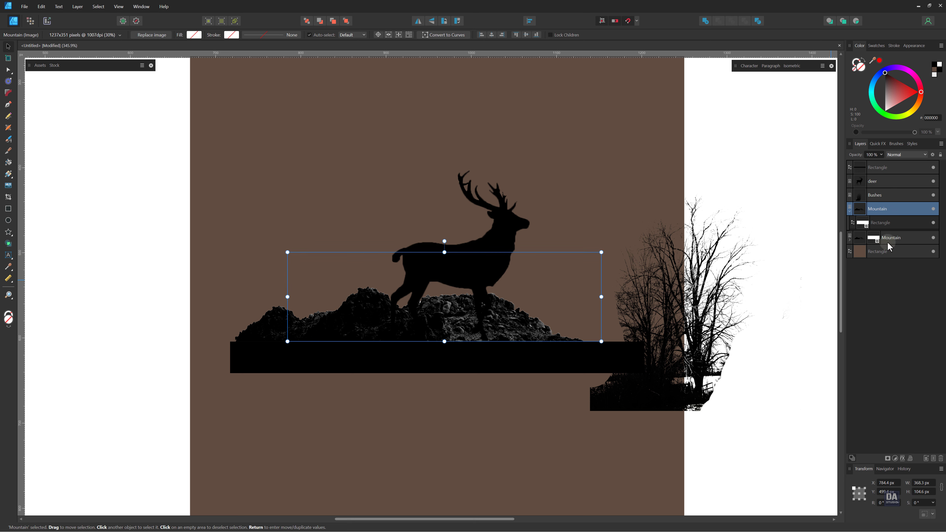
pyautogui.moveTo(561, 329)
pyautogui.mouseDown()
pyautogui.moveTo(573, 331)
pyautogui.moveTo(563, 333)
pyautogui.mouseUp()
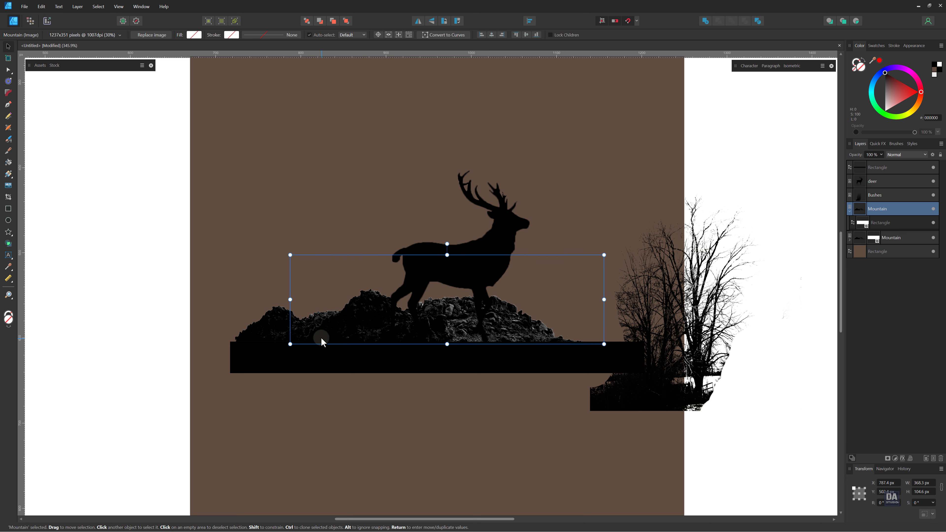
pyautogui.keyDown('shift'); pyautogui.click(265, 337); pyautogui.keyUp('shift')
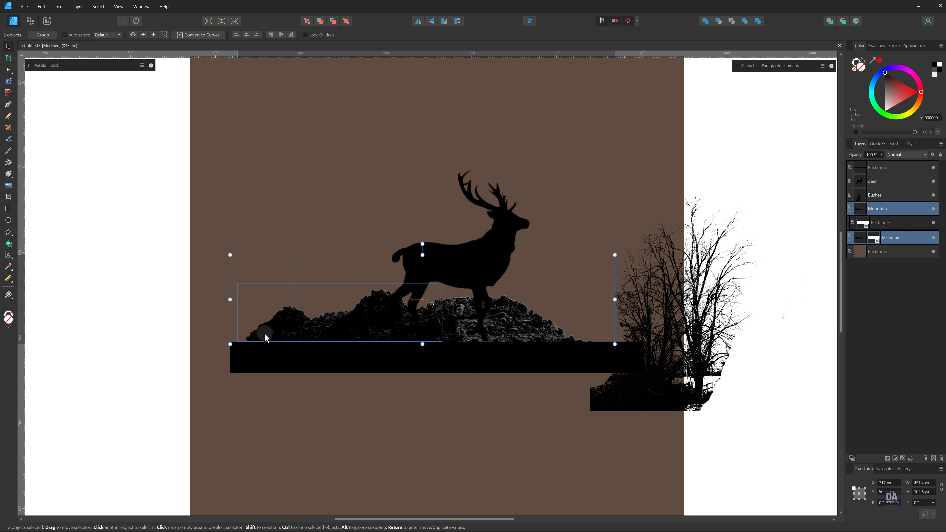
pyautogui.click(775, 425)
# - Move the bushes onto the bar's left end behind the rocks and shrink them to about 176 × 263 px
pyautogui.press('space')
pyautogui.moveTo(428, 328); pyautogui.dragTo(617, 384)
pyautogui.click(675, 423)
pyautogui.moveTo(679, 408); pyautogui.dragTo(317, 366)
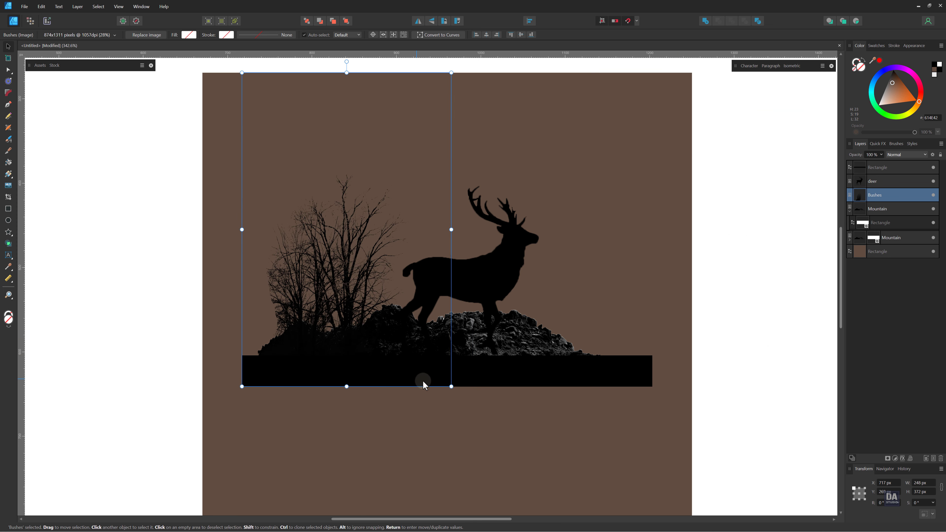
pyautogui.moveTo(450, 74); pyautogui.dragTo(378, 179)
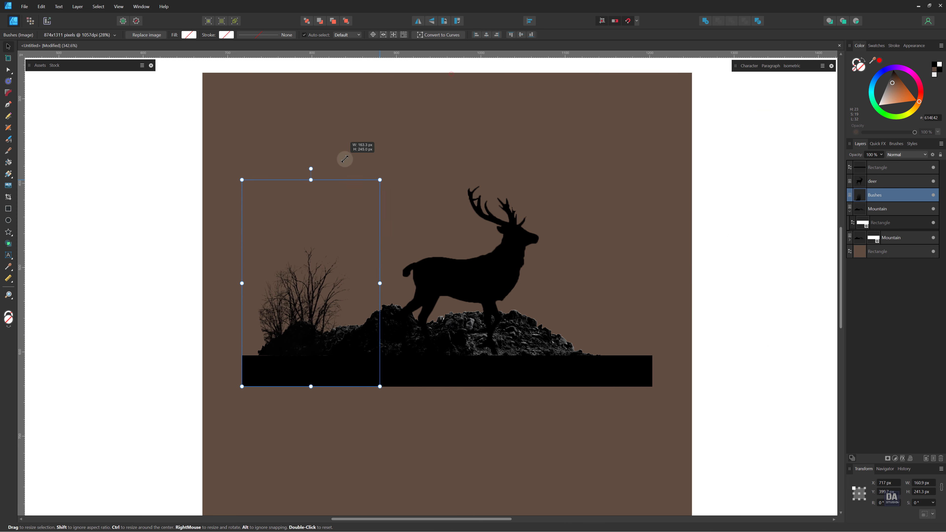
pyautogui.moveTo(335, 229); pyautogui.dragTo(334, 218)
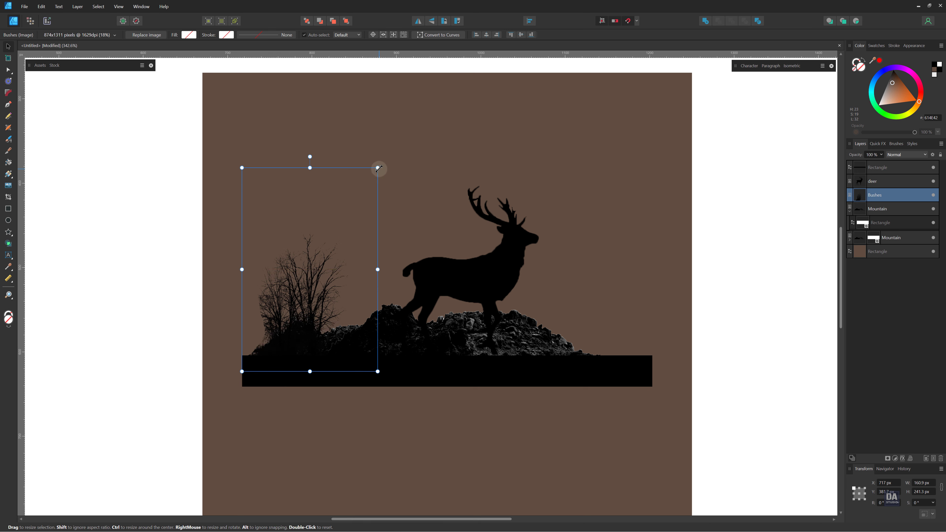
pyautogui.moveTo(377, 169); pyautogui.dragTo(396, 159)
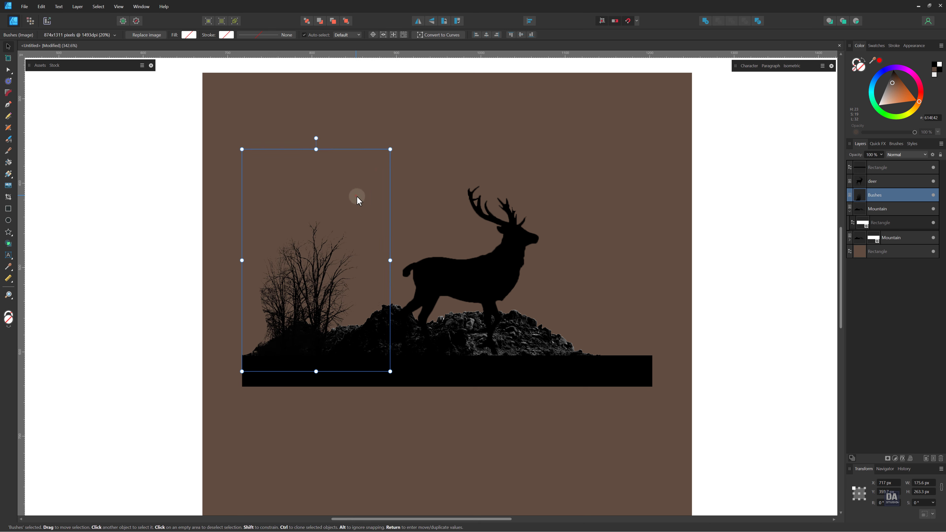
pyautogui.moveTo(358, 197); pyautogui.dragTo(356, 198)
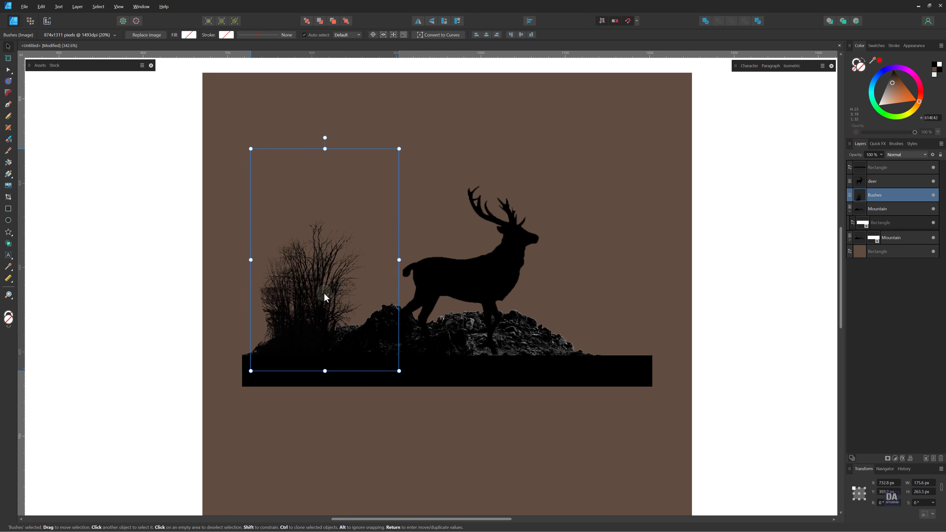
# - Duplicate the bushes onto the bar's right end and scale the copy to a little over half the original's size
pyautogui.moveTo(324, 293); pyautogui.dragTo(581, 298)
pyautogui.moveTo(521, 162)
pyautogui.mouseDown()
pyautogui.moveTo(585, 209)
pyautogui.moveTo(619, 313)
pyautogui.mouseUp()
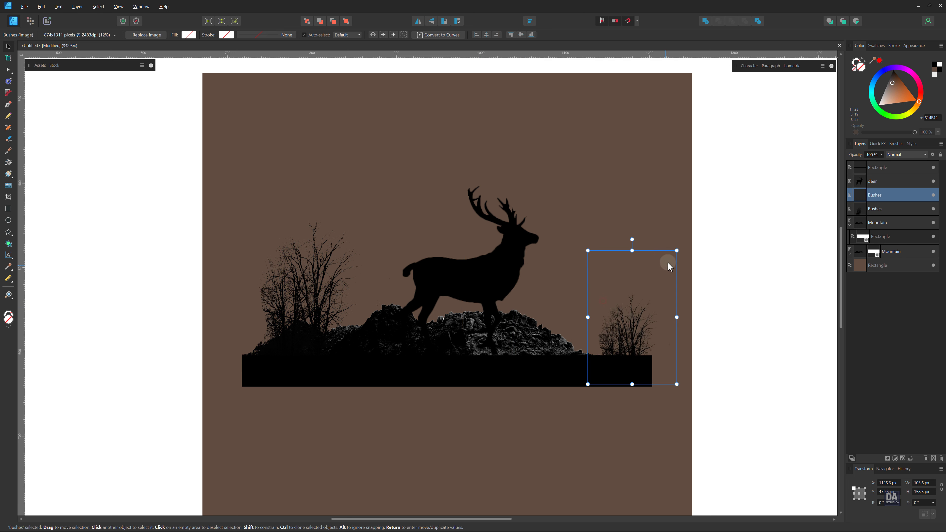
pyautogui.moveTo(677, 251); pyautogui.dragTo(666, 262)
pyautogui.moveTo(625, 312); pyautogui.dragTo(627, 314)
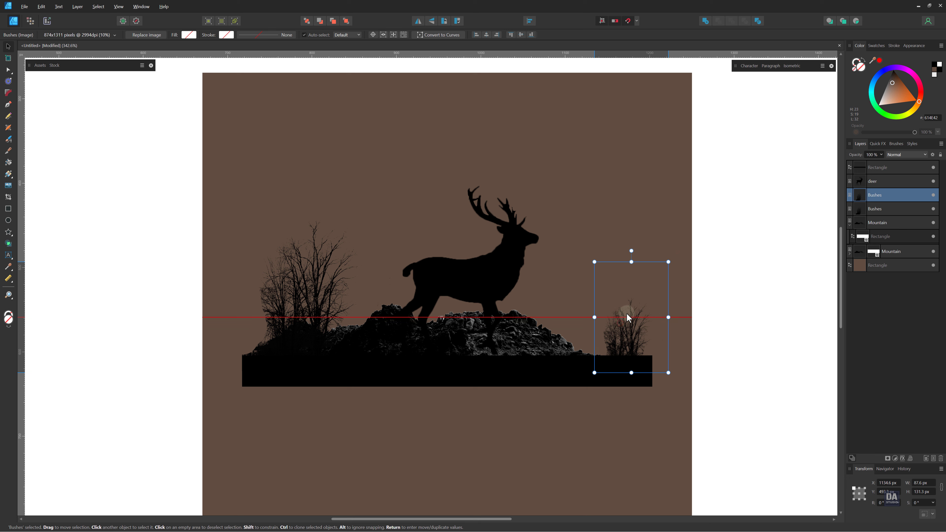
pyautogui.moveTo(594, 262); pyautogui.dragTo(574, 257)
# - Move the deer about 30 px to the right along the rocks and deselect it
pyautogui.moveTo(478, 275); pyautogui.dragTo(503, 275)
pyautogui.click(729, 303)
pyautogui.press('z')
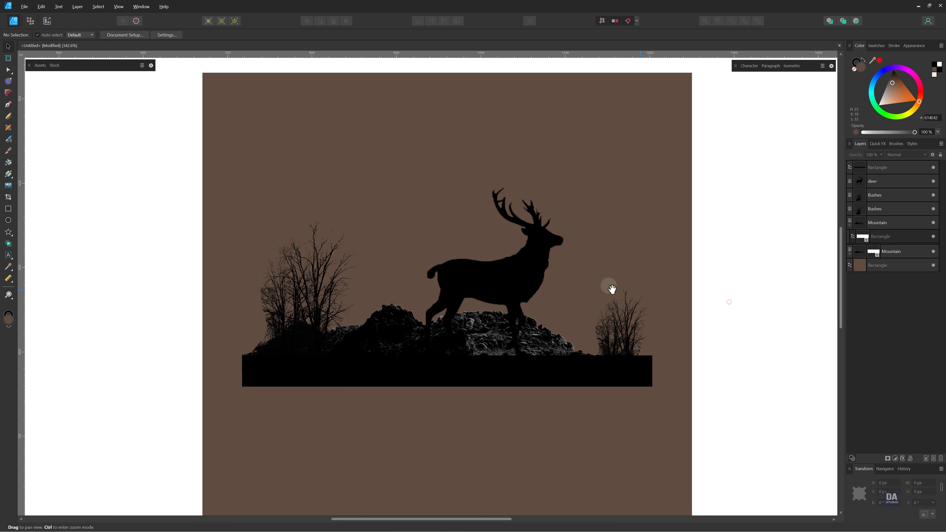
pyautogui.moveTo(468, 242); pyautogui.dragTo(437, 258)
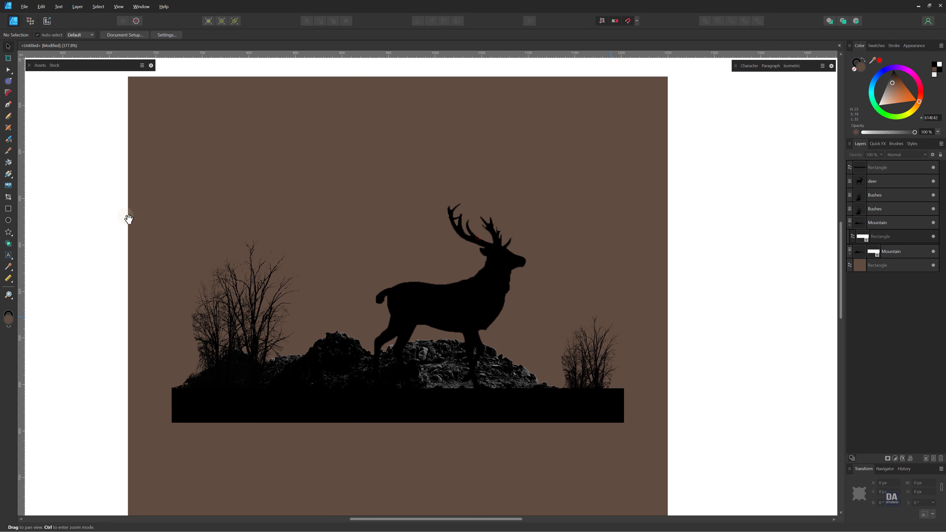
# - Draw a circle about 201 px in diameter over the deer and fill it with light beige (D0B19E)
pyautogui.click(8, 220)
pyautogui.moveTo(330, 156); pyautogui.dragTo(536, 320)
pyautogui.press('v')
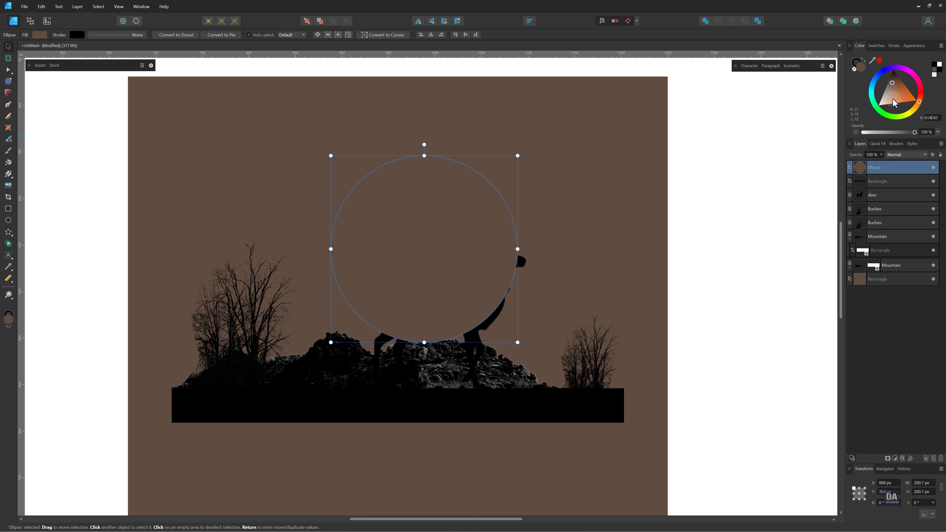
pyautogui.moveTo(891, 94); pyautogui.dragTo(889, 99)
pyautogui.moveTo(397, 281); pyautogui.dragTo(418, 272)
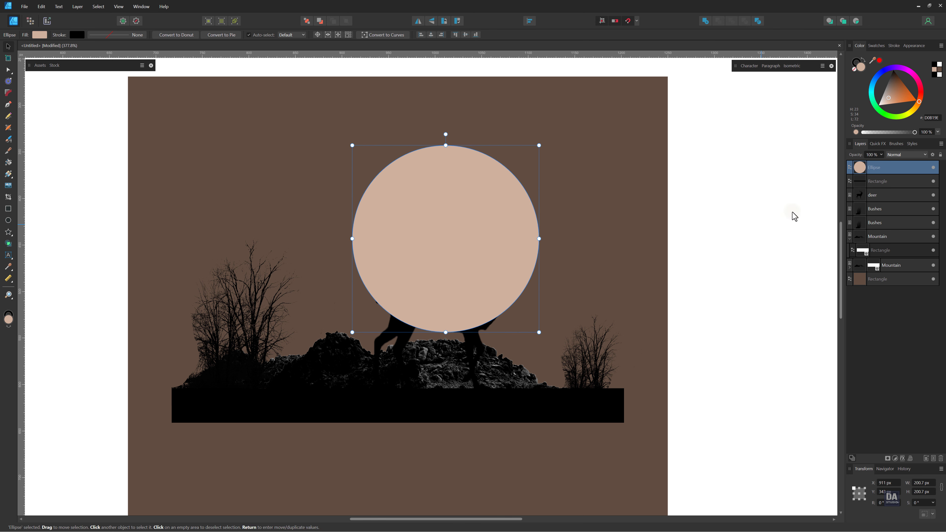
# - Lower the beige circle slightly and send it behind the deer, bushes and mountains, just above the brown square
pyautogui.moveTo(897, 174); pyautogui.dragTo(893, 204)
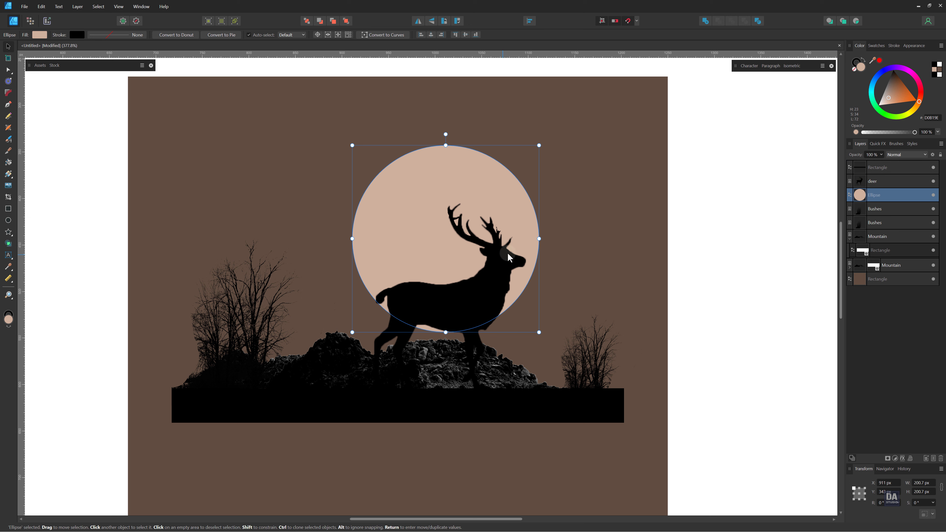
pyautogui.moveTo(505, 207); pyautogui.dragTo(506, 221)
pyautogui.moveTo(867, 201); pyautogui.dragTo(893, 241)
pyautogui.moveTo(893, 248); pyautogui.dragTo(890, 276)
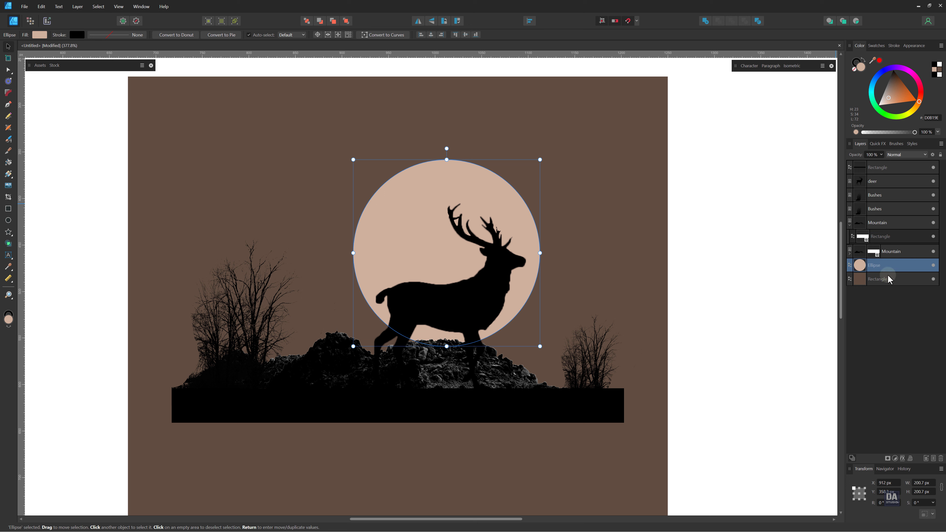
# - Shift the circle to the right behind the deer's head and enlarge it to about 214 px in diameter
pyautogui.moveTo(519, 220)
pyautogui.mouseDown()
pyautogui.moveTo(510, 231)
pyautogui.moveTo(528, 229)
pyautogui.mouseUp()
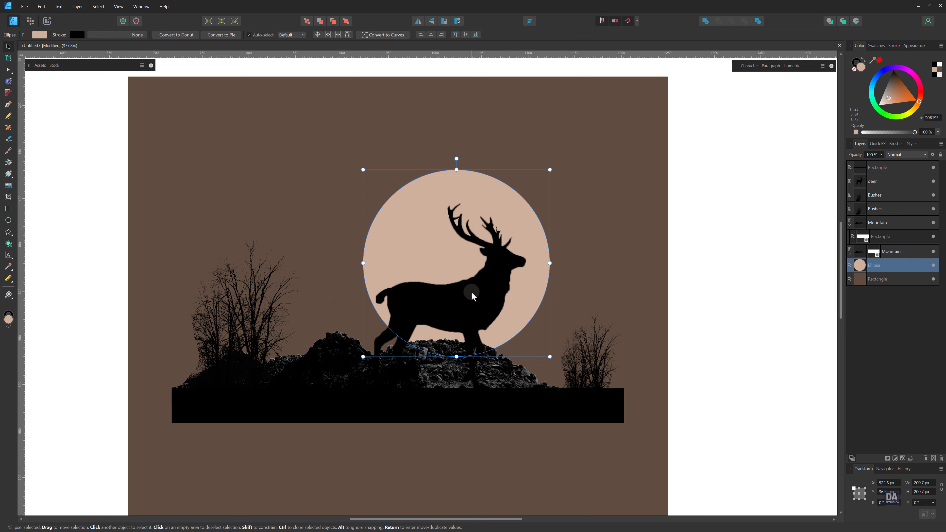
pyautogui.moveTo(549, 170)
pyautogui.mouseDown()
pyautogui.moveTo(577, 146)
pyautogui.moveTo(557, 157)
pyautogui.mouseUp()
pyautogui.moveTo(518, 217)
pyautogui.mouseDown()
pyautogui.moveTo(513, 209)
pyautogui.moveTo(543, 212)
pyautogui.moveTo(534, 211)
pyautogui.mouseUp()
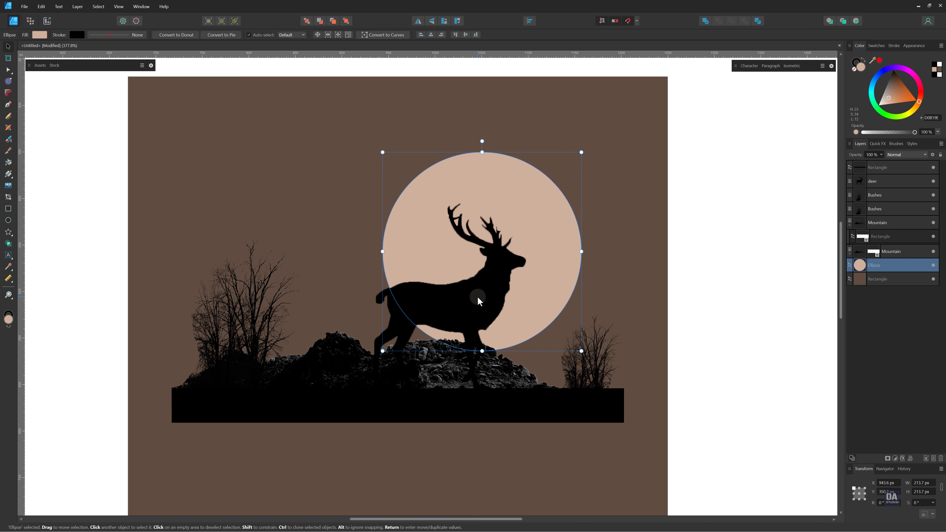
# - Move the deer about 24 px to the left and slightly down on the rocks
pyautogui.moveTo(477, 297); pyautogui.dragTo(452, 304)
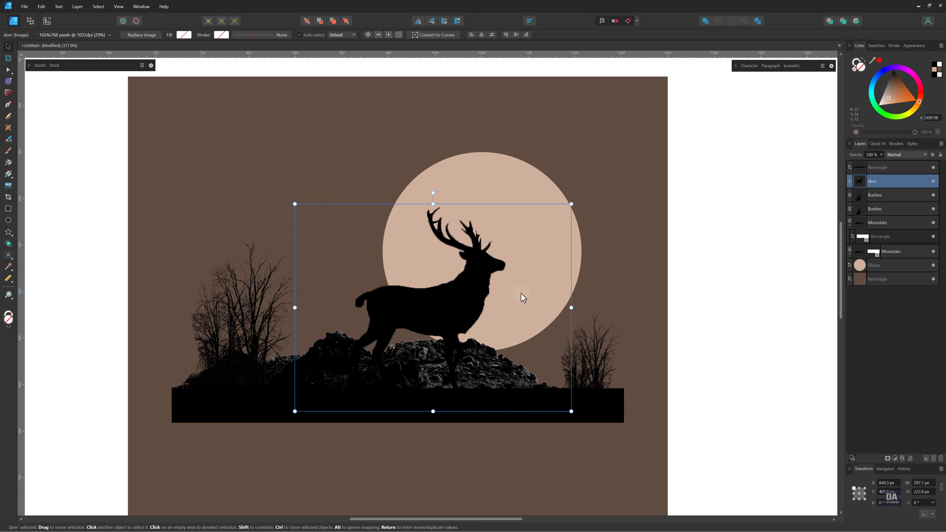
pyautogui.hotkey('ctrl', 'z')
pyautogui.moveTo(532, 281); pyautogui.dragTo(538, 290)
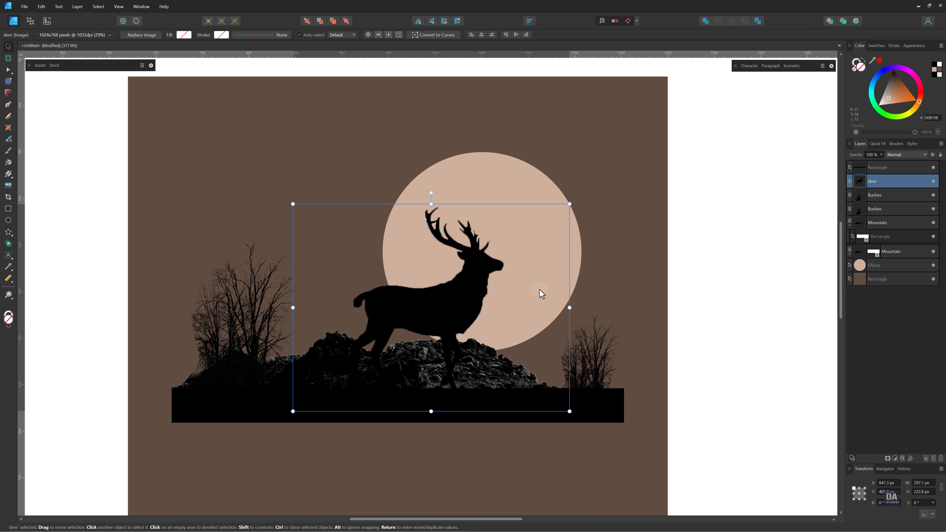
# - Shift the circle slightly left and up behind the deer and shrink it a little
pyautogui.moveTo(562, 218); pyautogui.dragTo(548, 201)
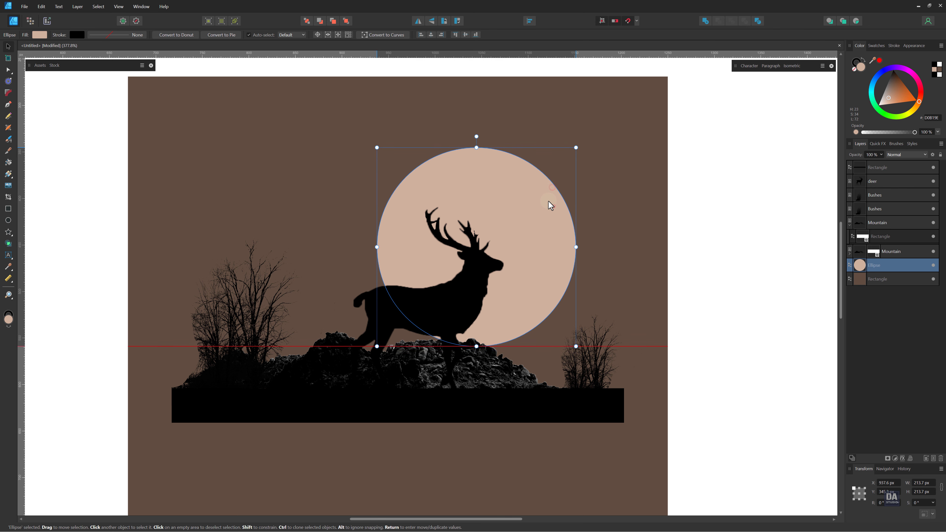
pyautogui.moveTo(576, 151); pyautogui.dragTo(567, 158)
pyautogui.click(672, 222)
# - Add the art text "WILDLIFE" in Arial at about 26 pt below the black bar
pyautogui.moveTo(603, 264); pyautogui.dragTo(347, 216)
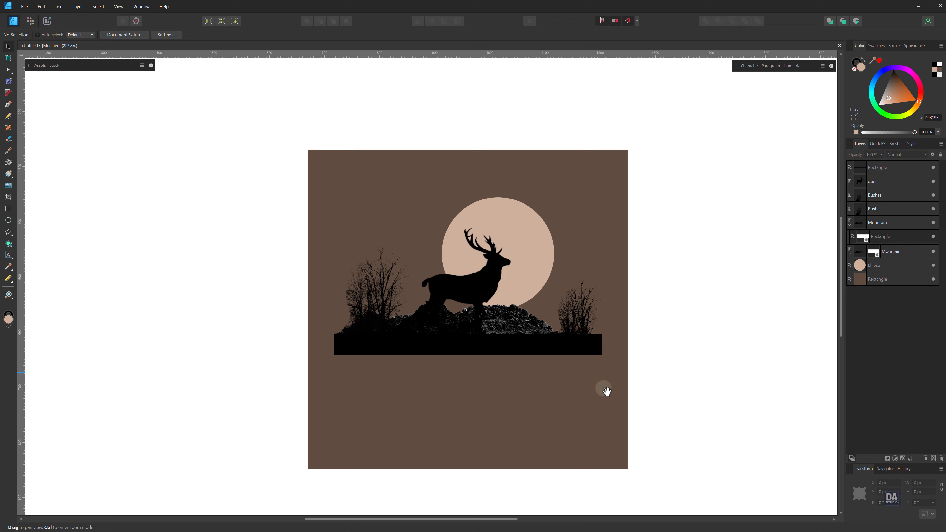
pyautogui.moveTo(592, 395); pyautogui.dragTo(546, 375)
pyautogui.scroll(3, 532, 363)
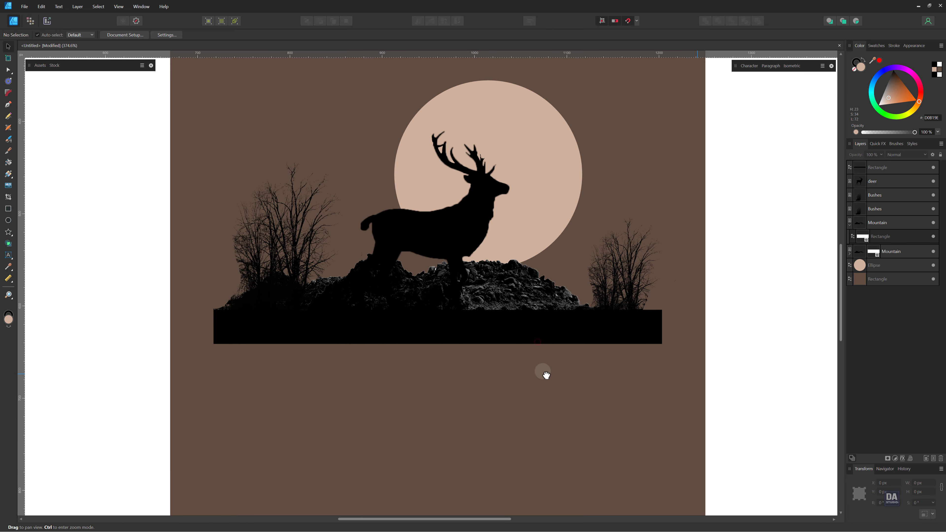
pyautogui.press('t')
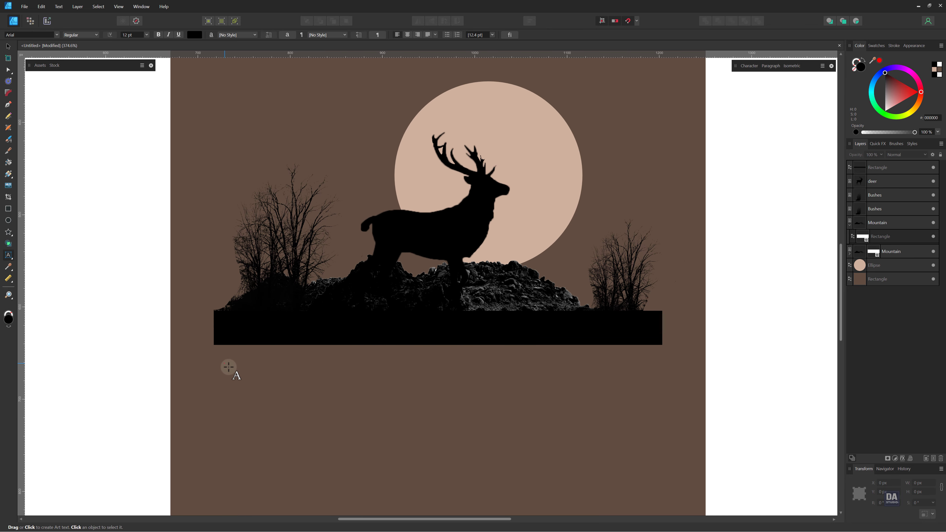
pyautogui.moveTo(229, 367); pyautogui.dragTo(308, 434)
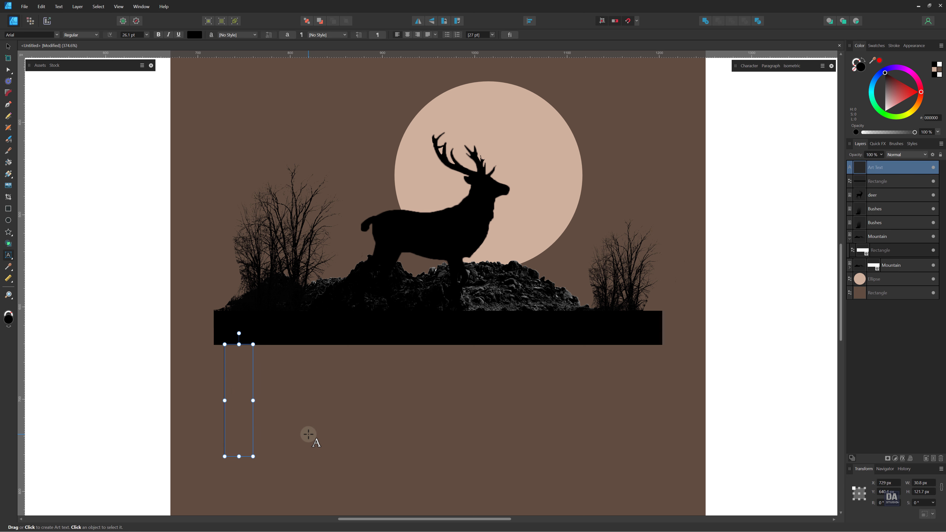
pyautogui.write('WILD')
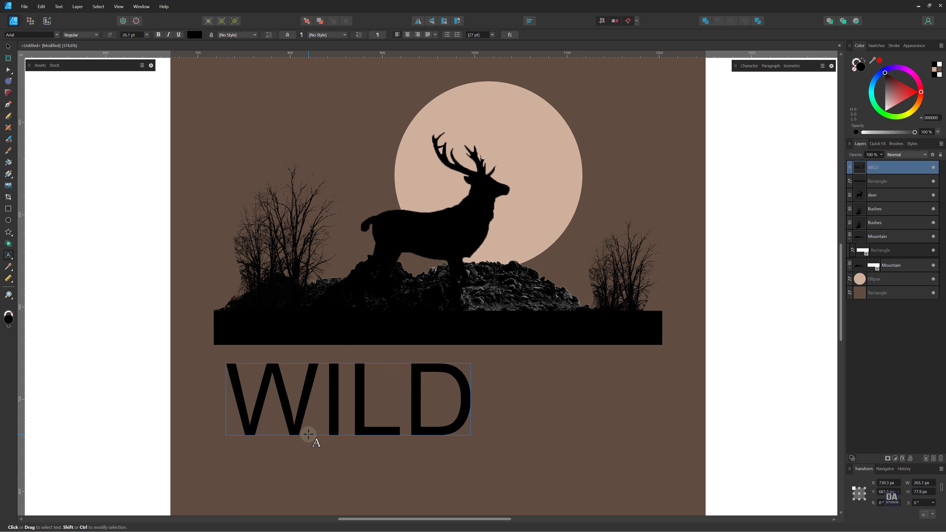
pyautogui.write('LIFE')
pyautogui.press('Escape')
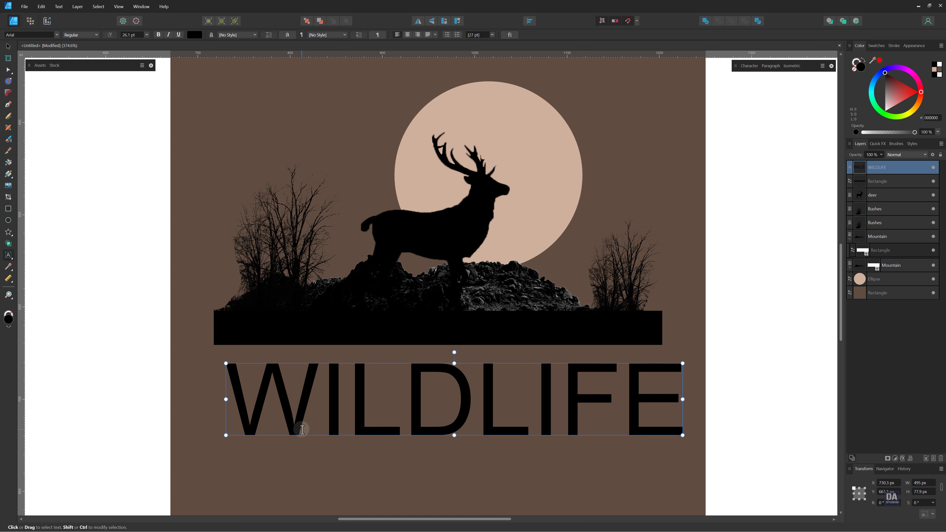
# - Move the WILDLIFE text just below the black bar and scale it to the bar's width, about 486 px
pyautogui.click(8, 46)
pyautogui.moveTo(398, 392); pyautogui.dragTo(381, 388)
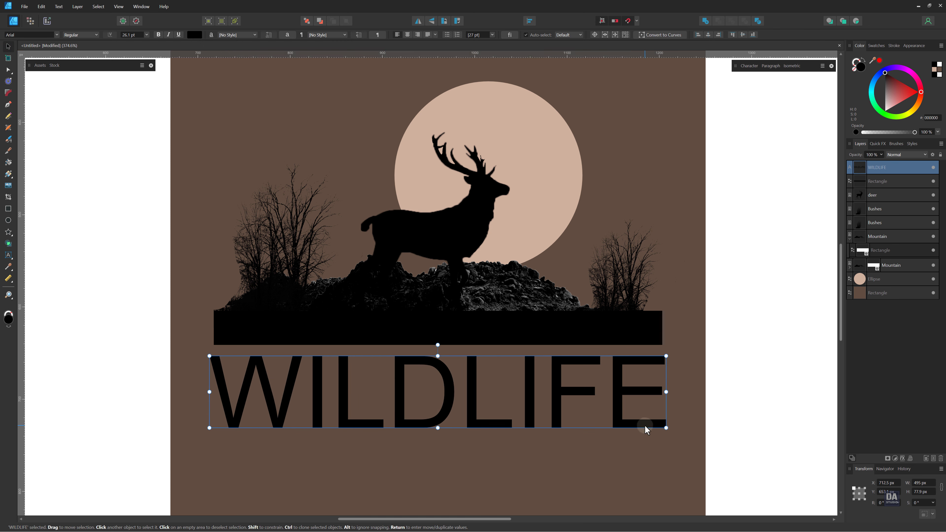
pyautogui.moveTo(666, 427); pyautogui.dragTo(632, 393)
# - Change the WILDLIFE text's font to Aharoni and rescale it to about 26.1 pt so it fits the bar's width
pyautogui.click(749, 66)
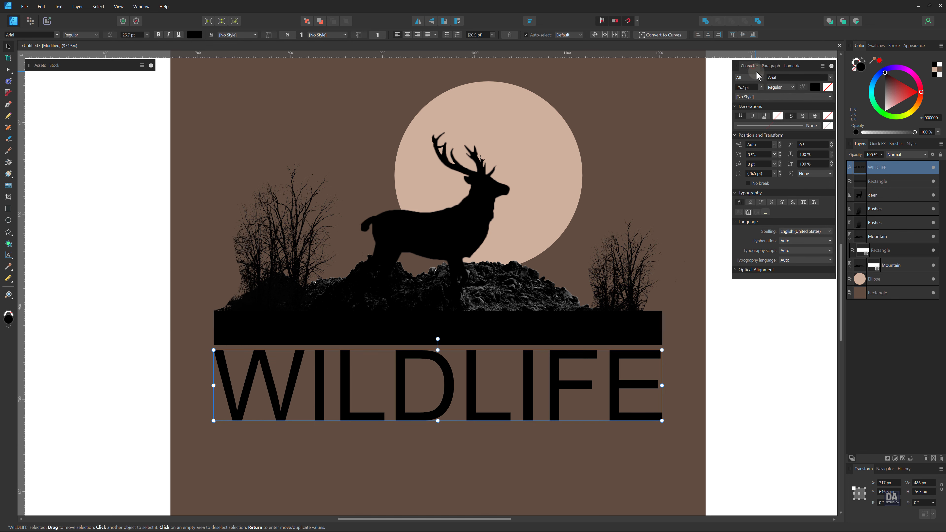
pyautogui.click(831, 78)
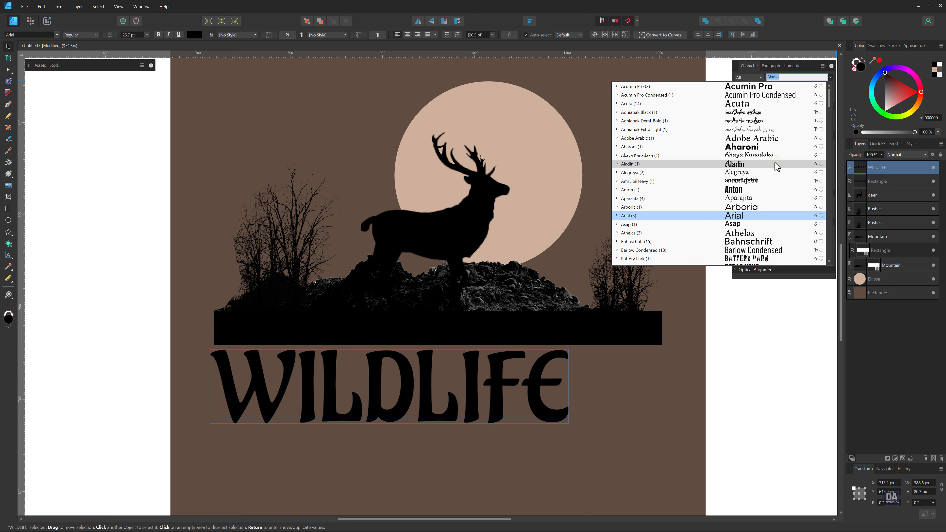
pyautogui.click(774, 146)
pyautogui.moveTo(627, 423); pyautogui.dragTo(647, 416)
pyautogui.click(725, 387)
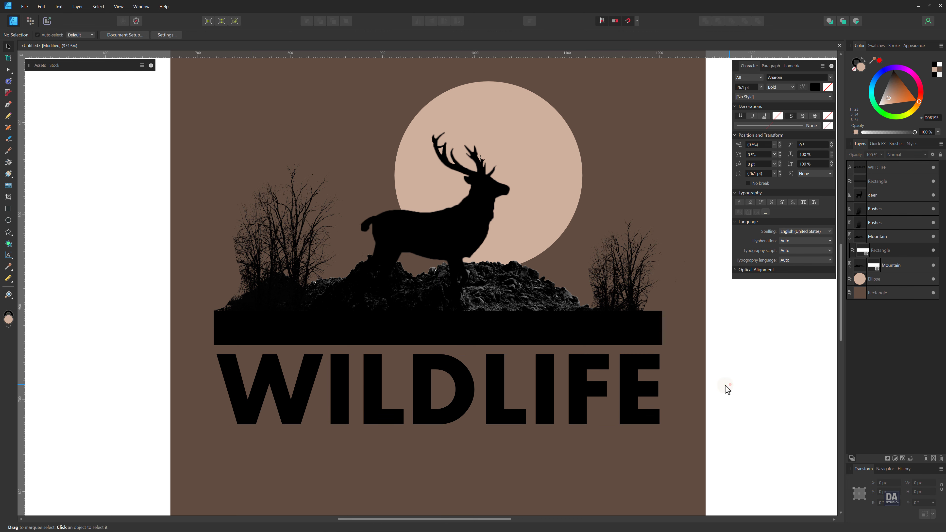
# - Place a copy of the black bar below the WILDLIFE text
pyautogui.scroll(-2, 577, 323)
pyautogui.moveTo(374, 282); pyautogui.dragTo(333, 260)
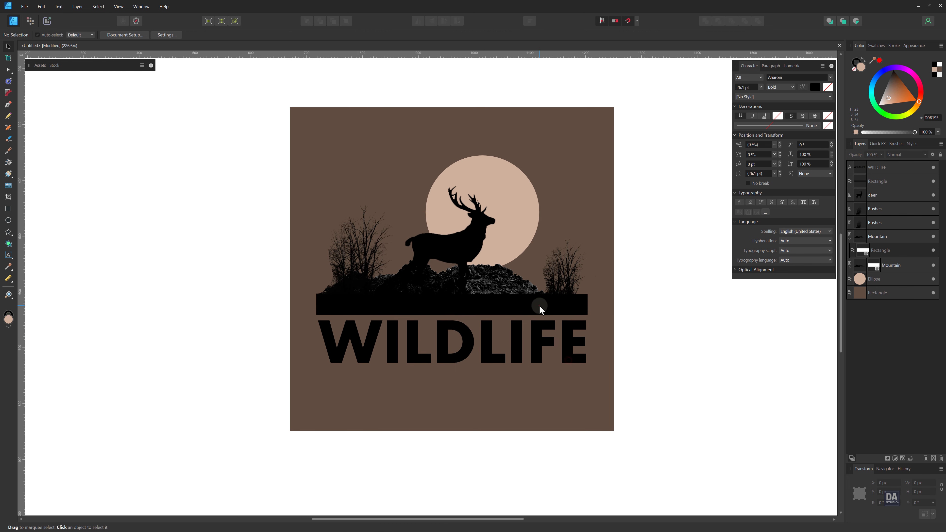
pyautogui.moveTo(538, 313); pyautogui.dragTo(551, 387)
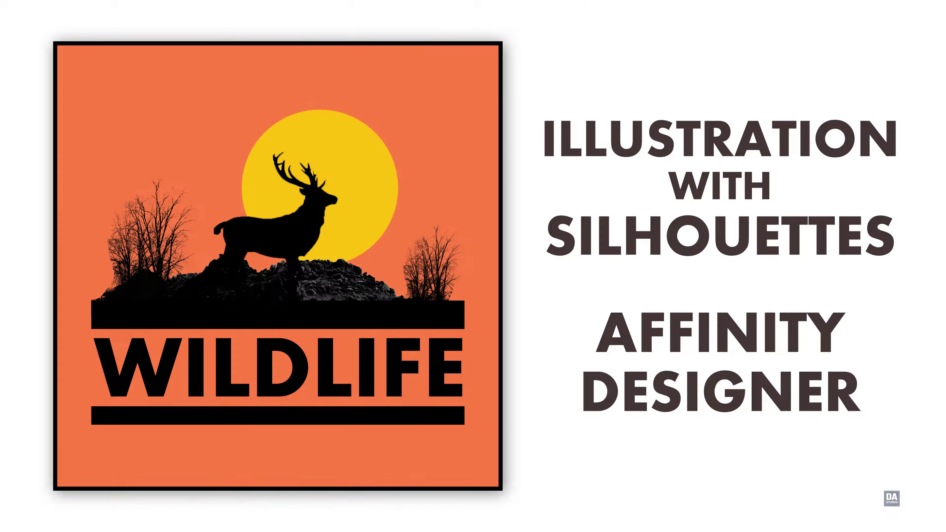